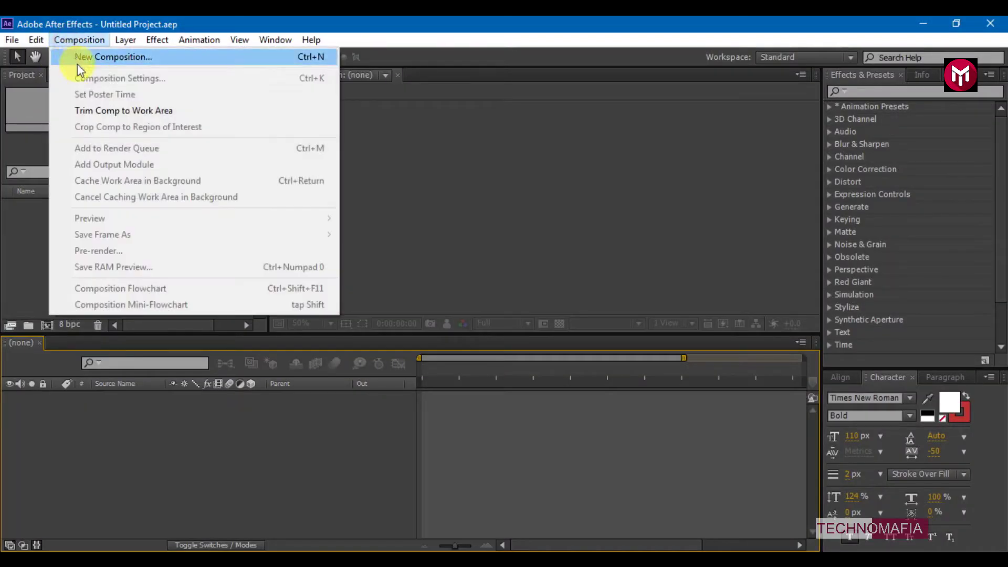
Create a 10-second HDV/HDTV 720 25 composition named Stranger Things with a black background
click(80, 60)
text(Stranger Things)
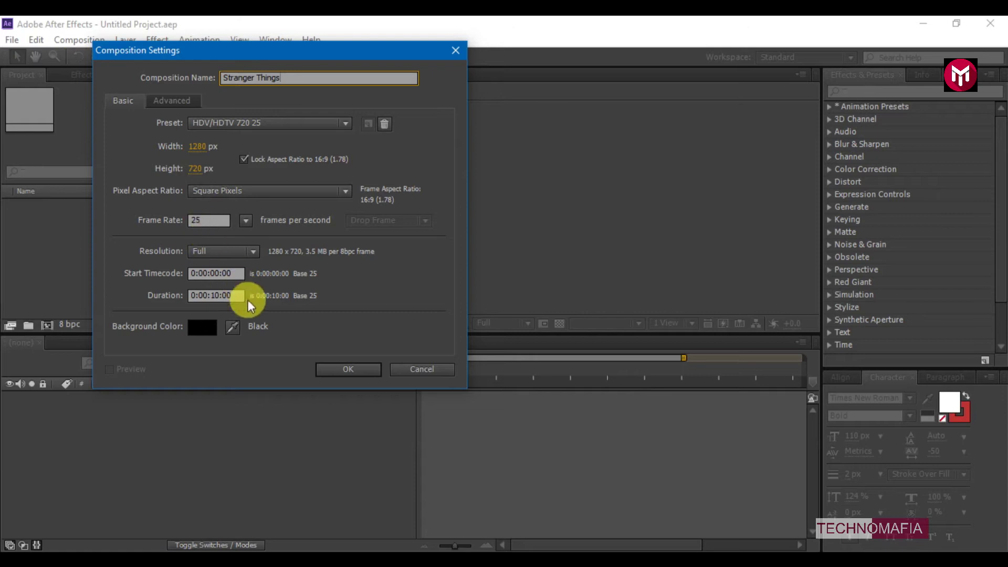
click(347, 366)
Add a text layer reading STRANGER on one line and THINGS on the next
right_click(205, 434)
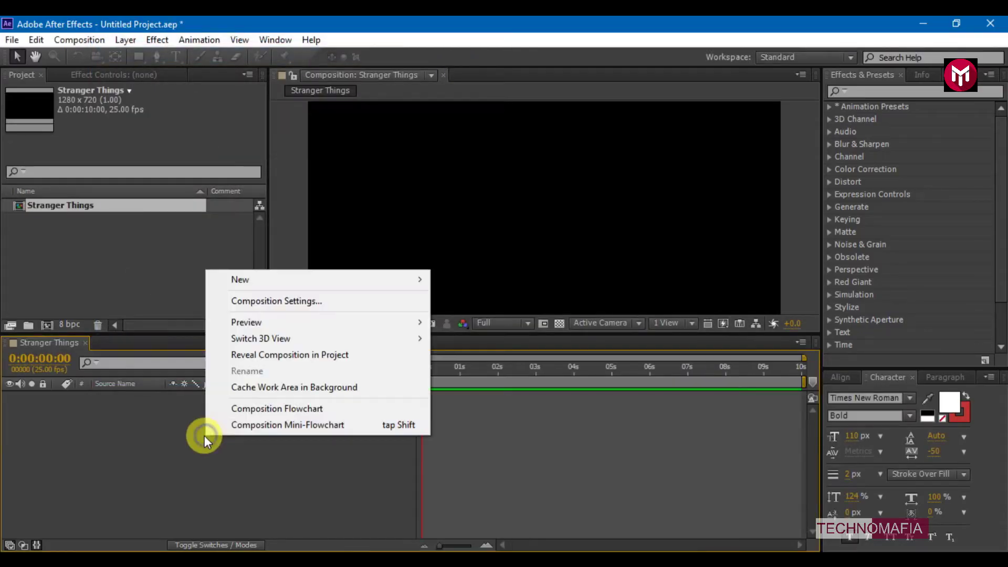
click(464, 303)
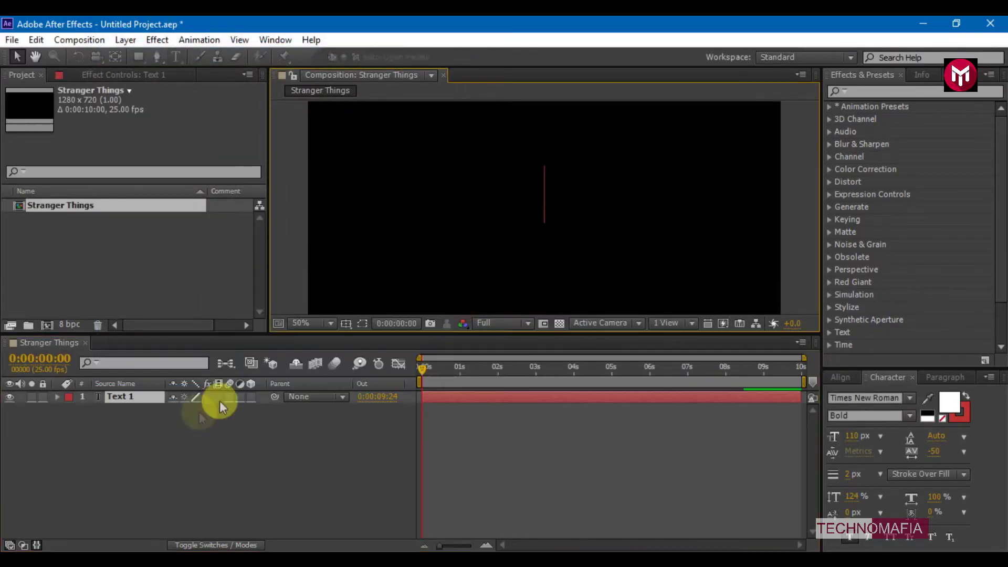
text(STRANGER)
key(Return)
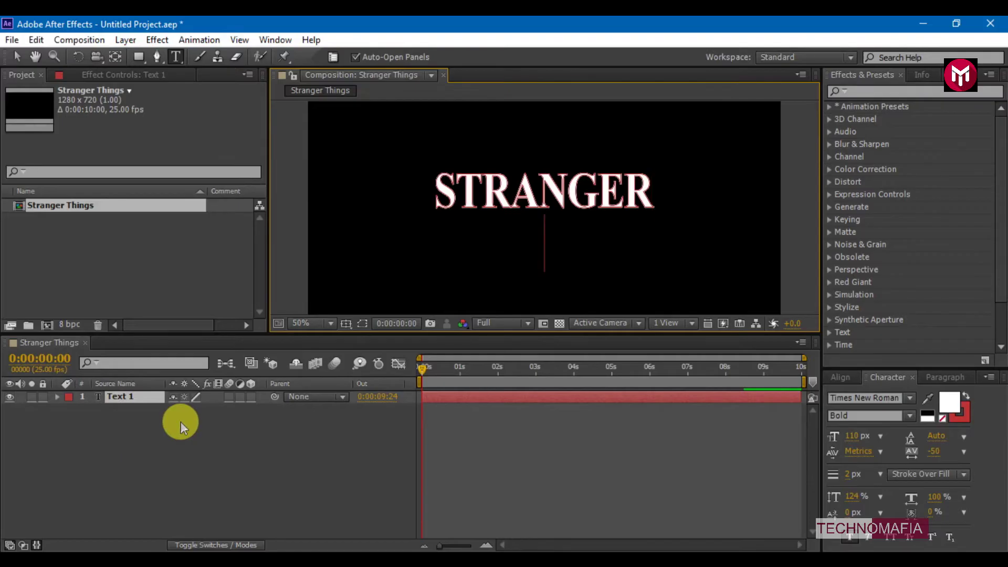
text(THINGS)
click(181, 421)
Give the title no fill and set its font to Benguiat
click(152, 398)
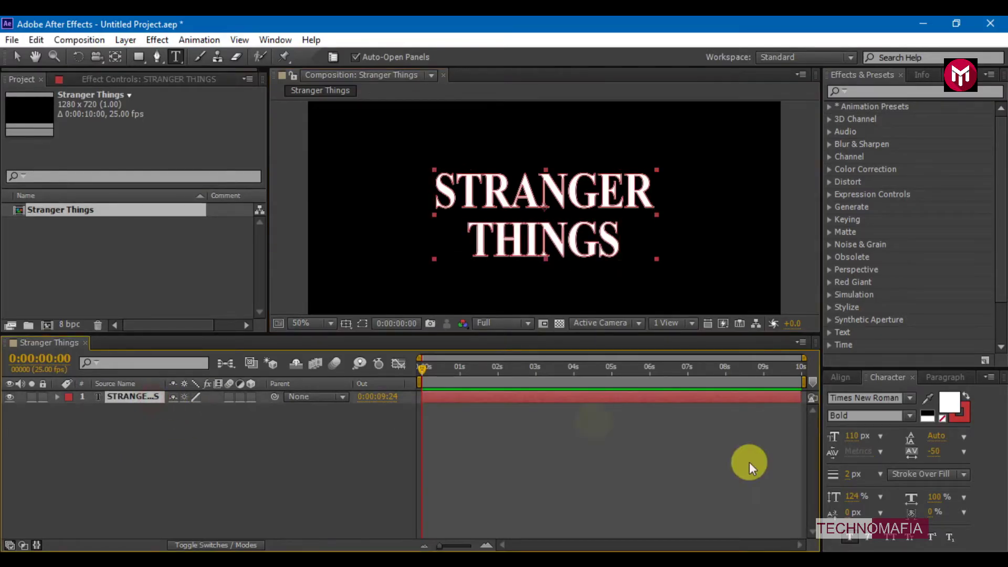
click(943, 419)
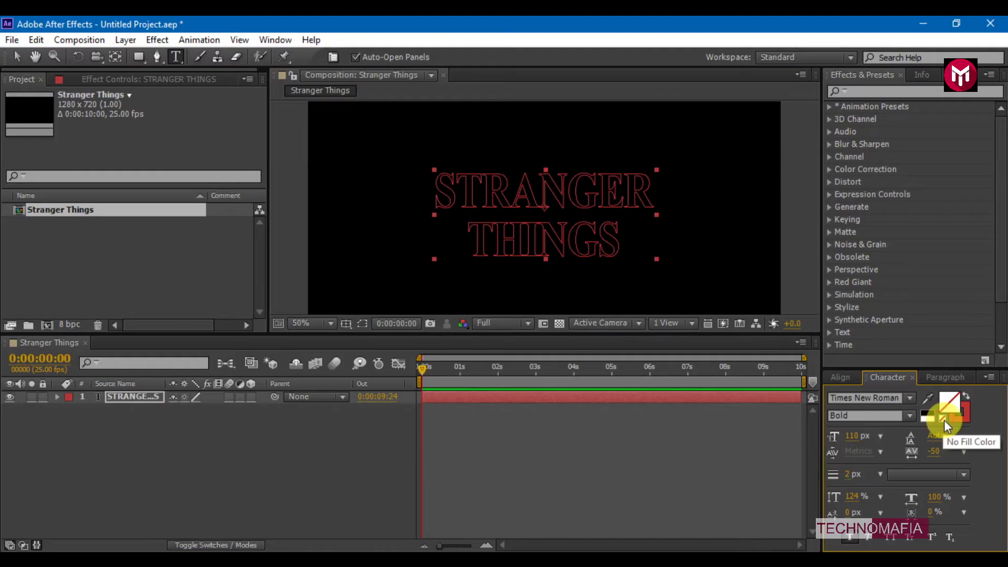
click(880, 399)
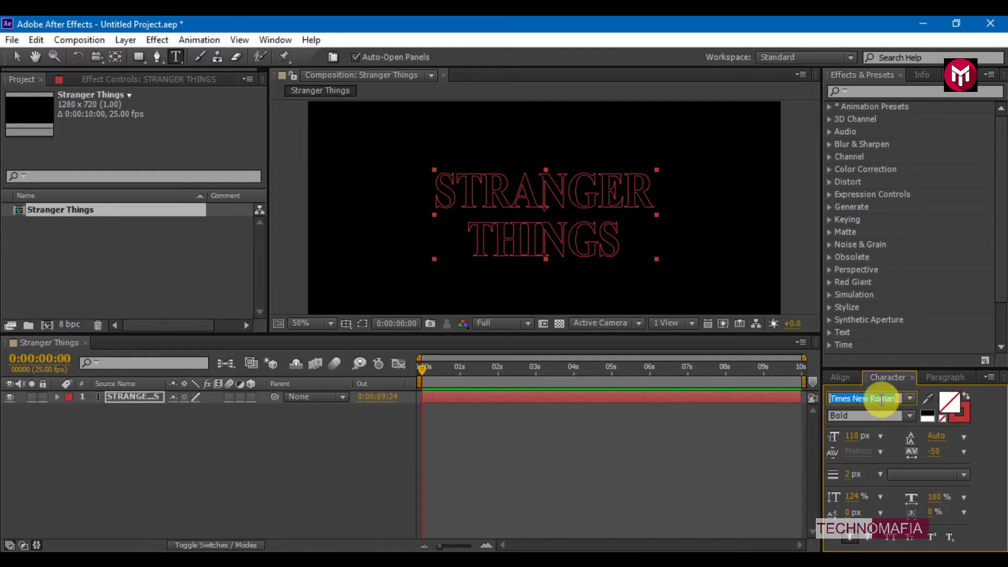
text(Benguiat)
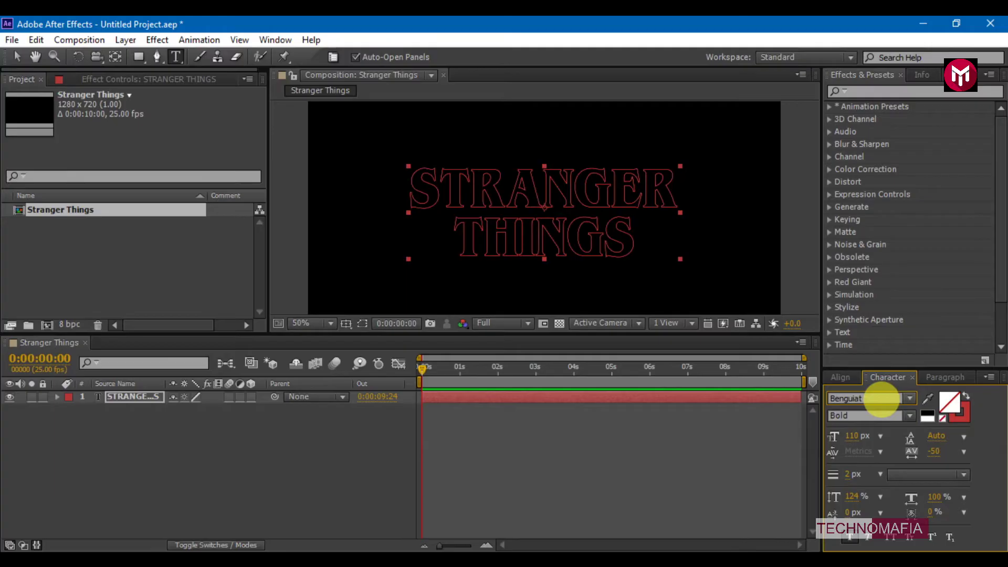
click(261, 447)
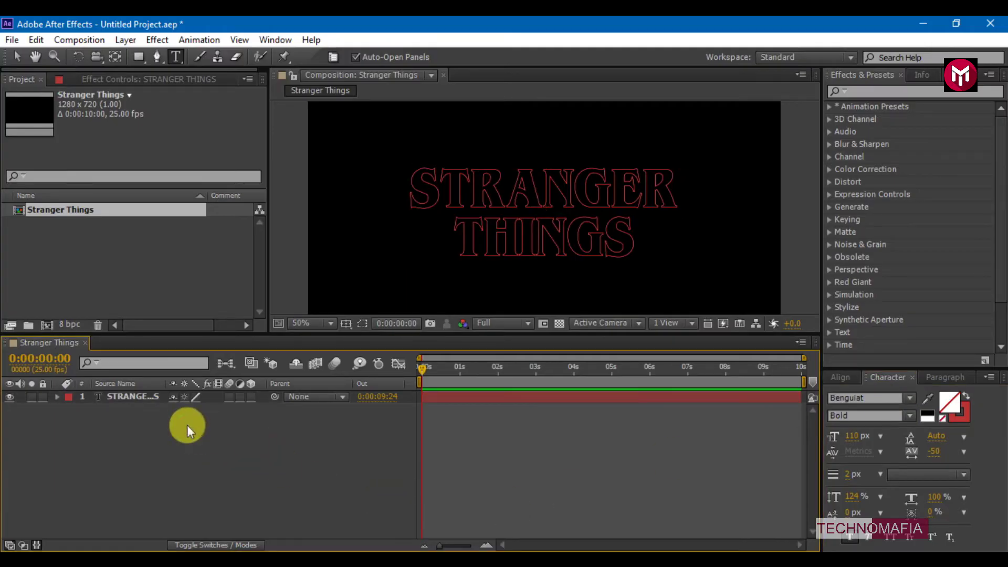
Centre the title layer in the composition with the Align panel
click(130, 398)
click(843, 381)
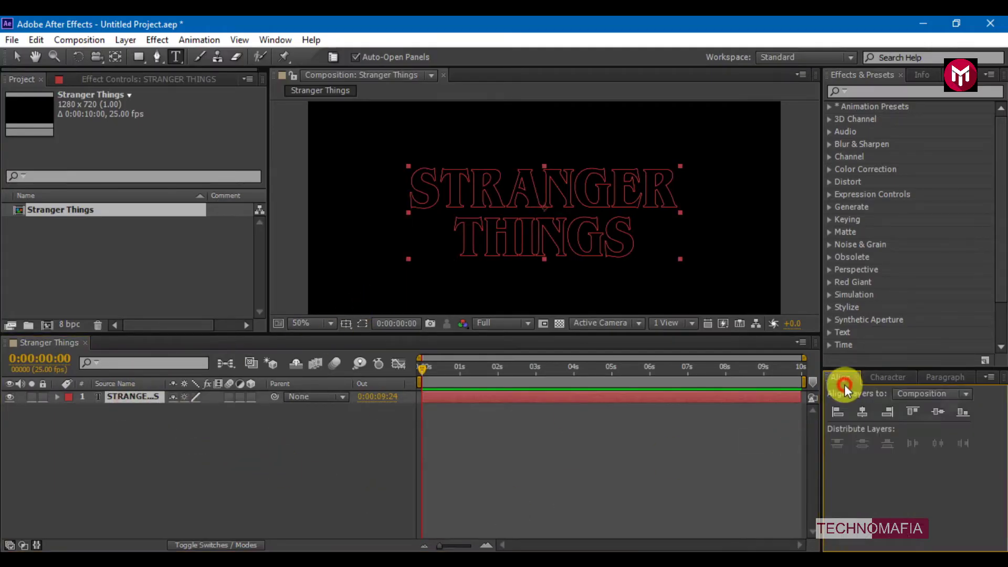
click(934, 410)
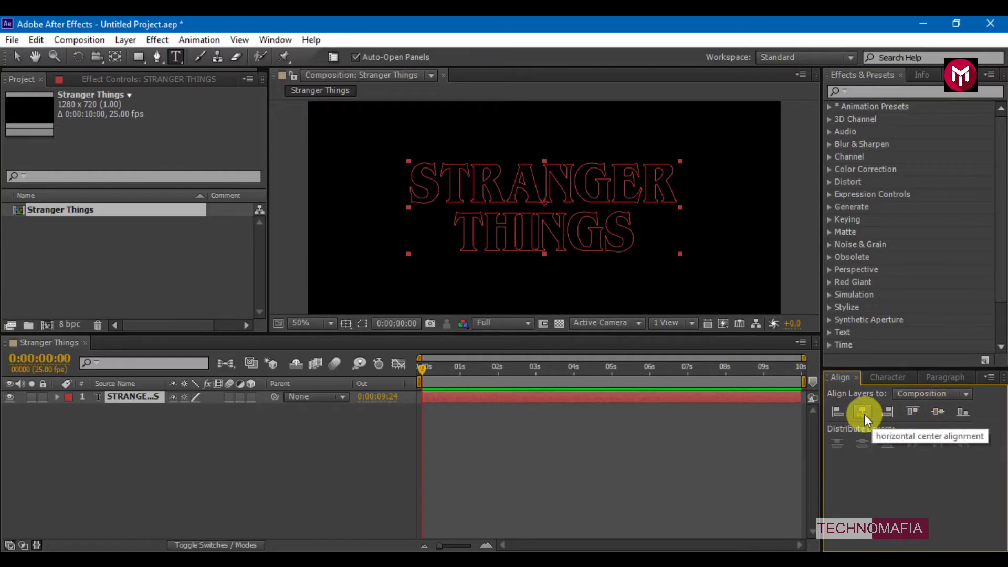
click(145, 479)
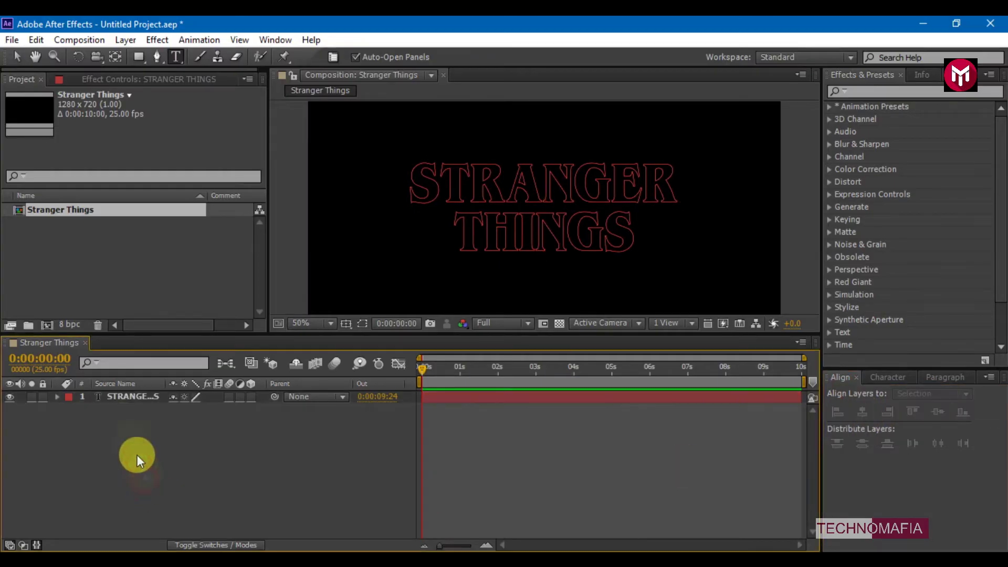
click(114, 401)
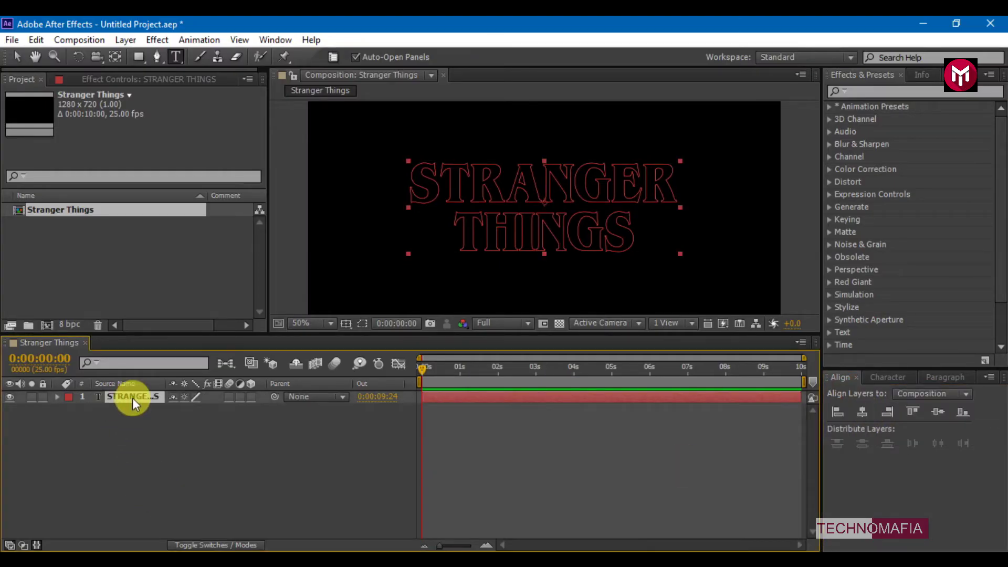
Show rulers and drag four guides along the tops and bottoms of STRANGER and THINGS
click(234, 41)
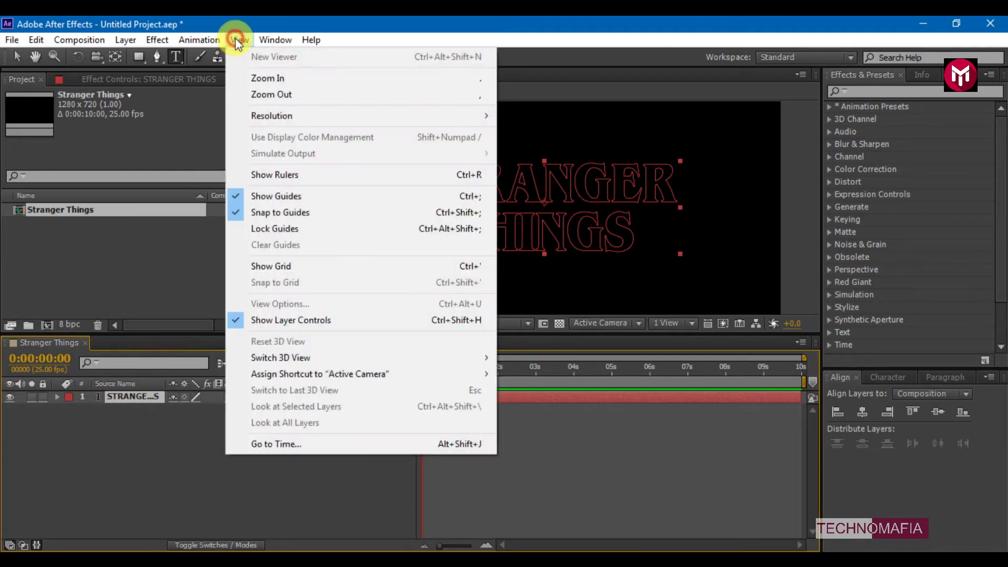
click(275, 174)
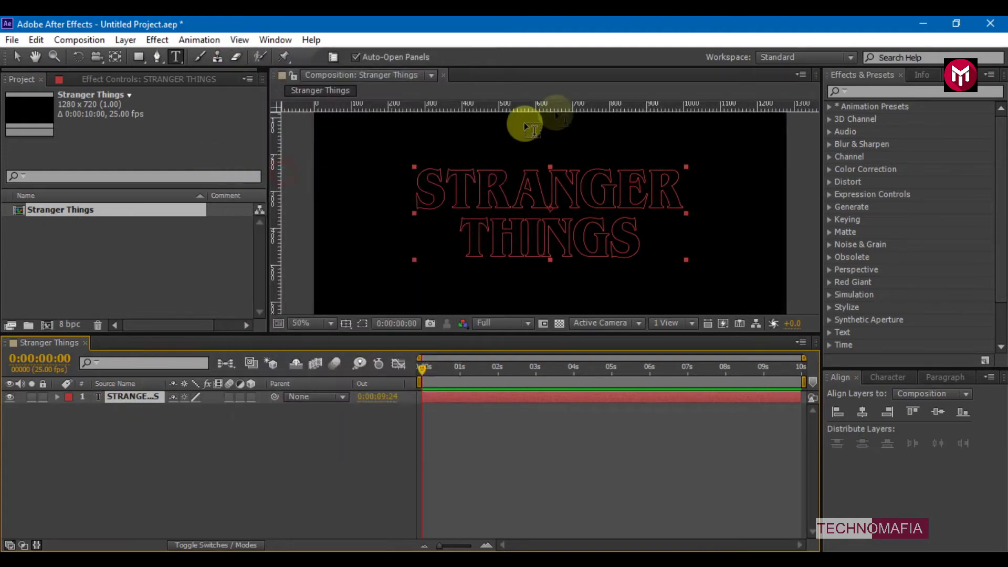
drag(552, 106, 551, 169)
drag(522, 108, 530, 208)
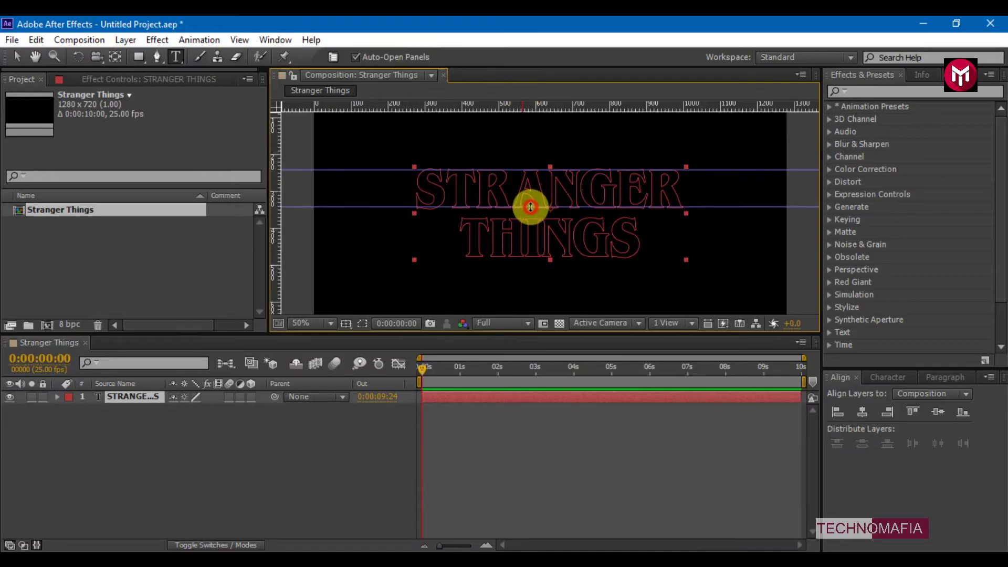
drag(513, 107, 517, 217)
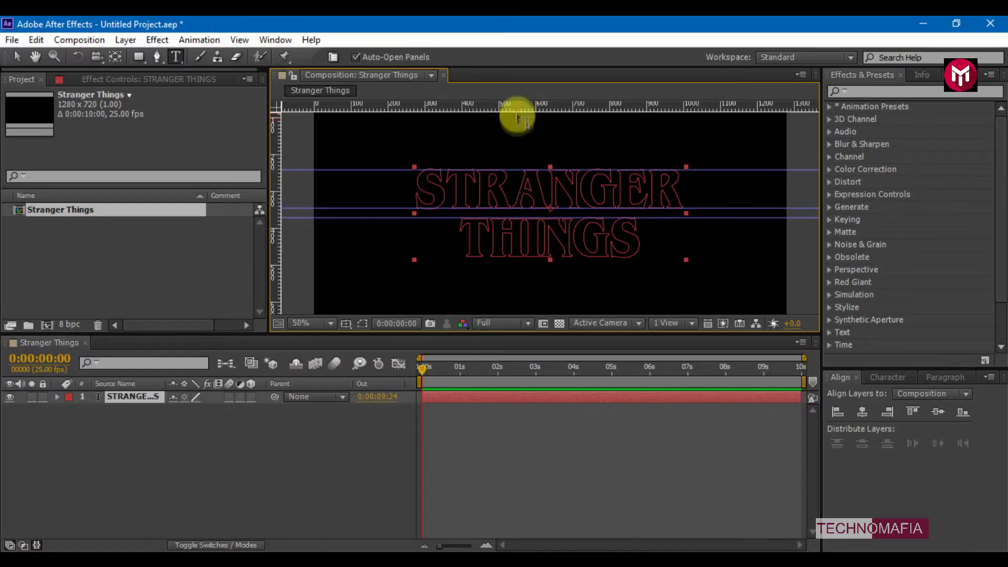
drag(516, 108, 528, 257)
Duplicate the title layer and split its text into separate letter layers
click(174, 428)
click(114, 398)
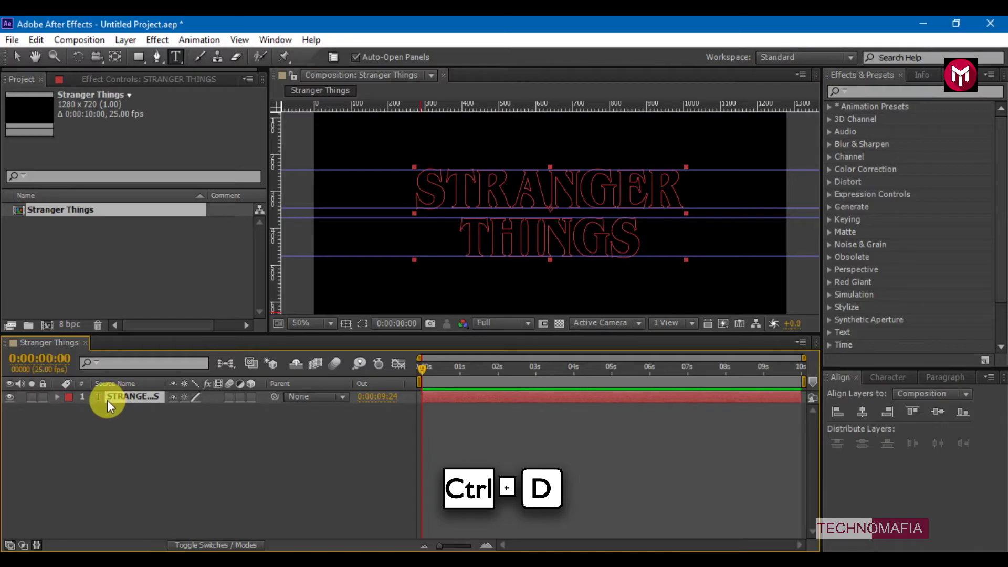
key(ctrl+d)
double_click(123, 399)
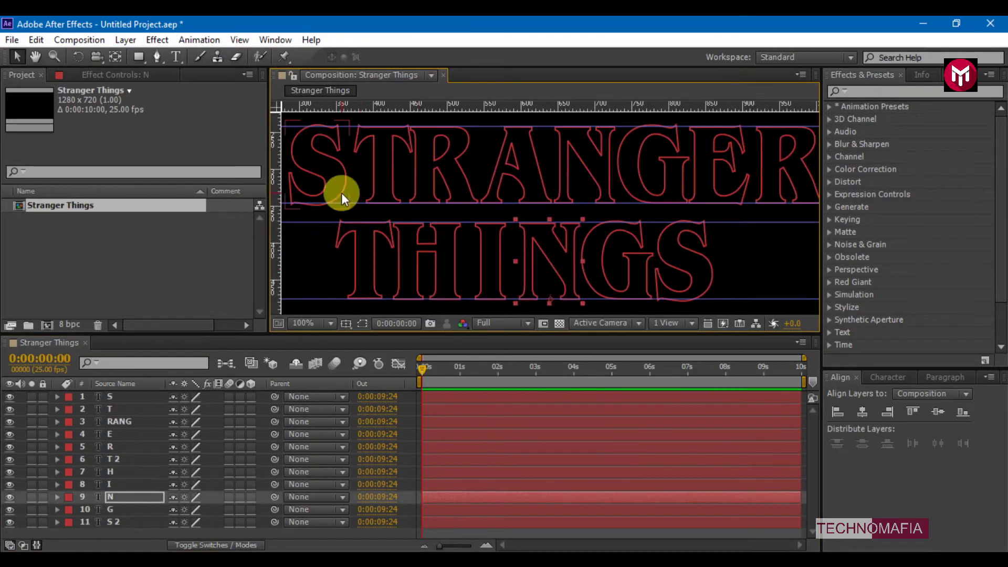
Enlarge the S and R letter layers to 150 px in the Character settings
click(114, 397)
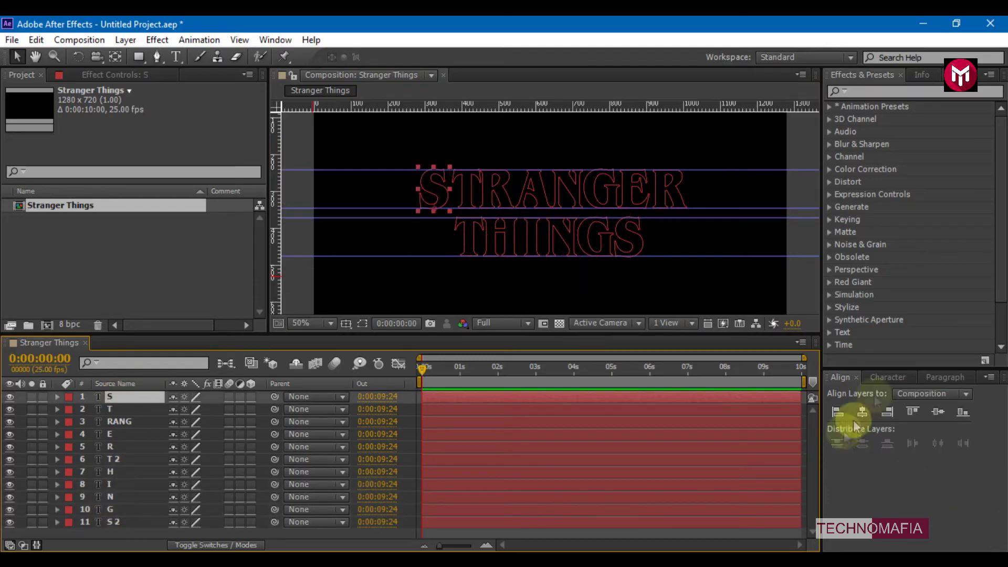
click(887, 377)
click(110, 446)
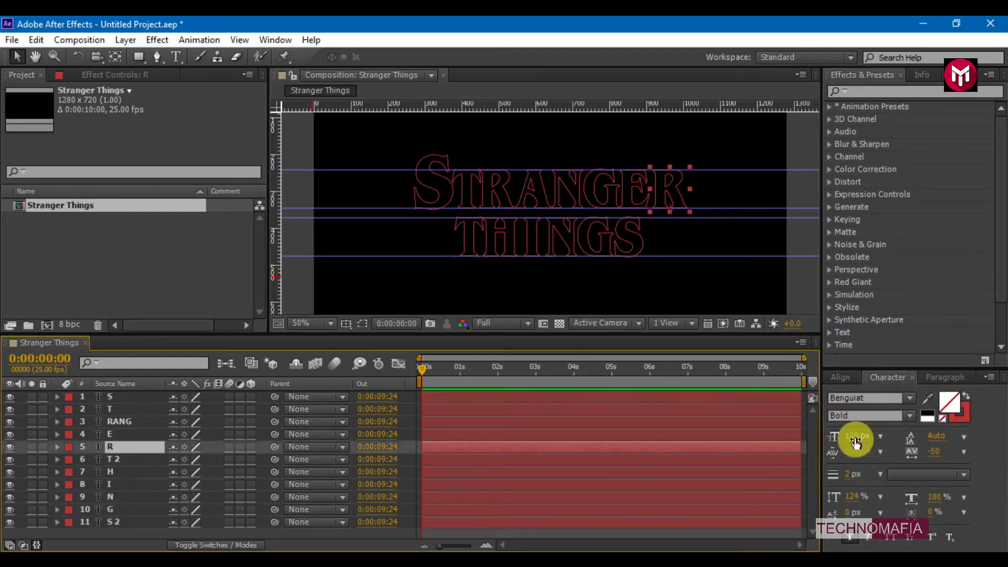
ctrl+click(115, 399)
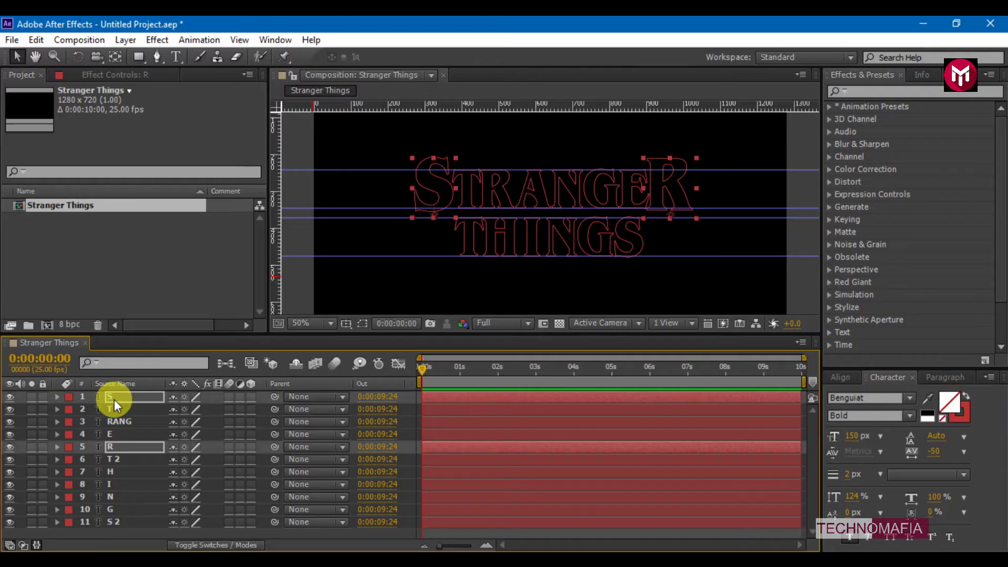
click(115, 399)
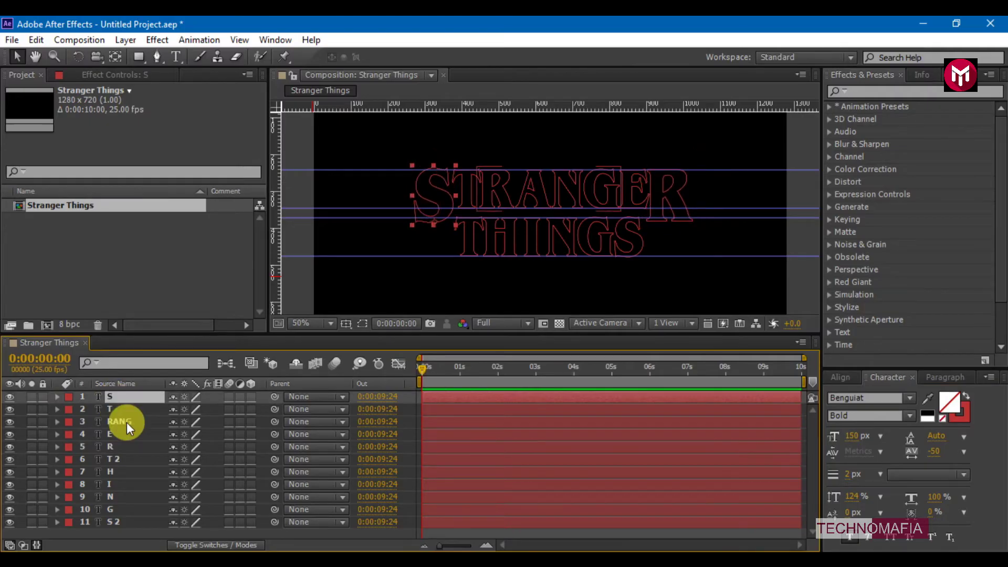
click(127, 422)
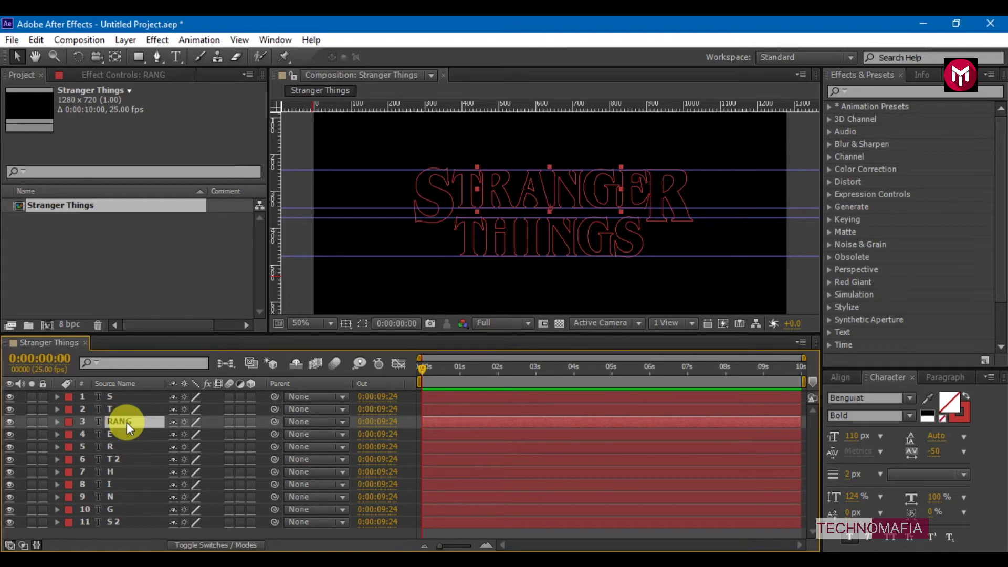
Add a Tracking animator to the RANG layer and start keyframing Tracking Amount
click(57, 421)
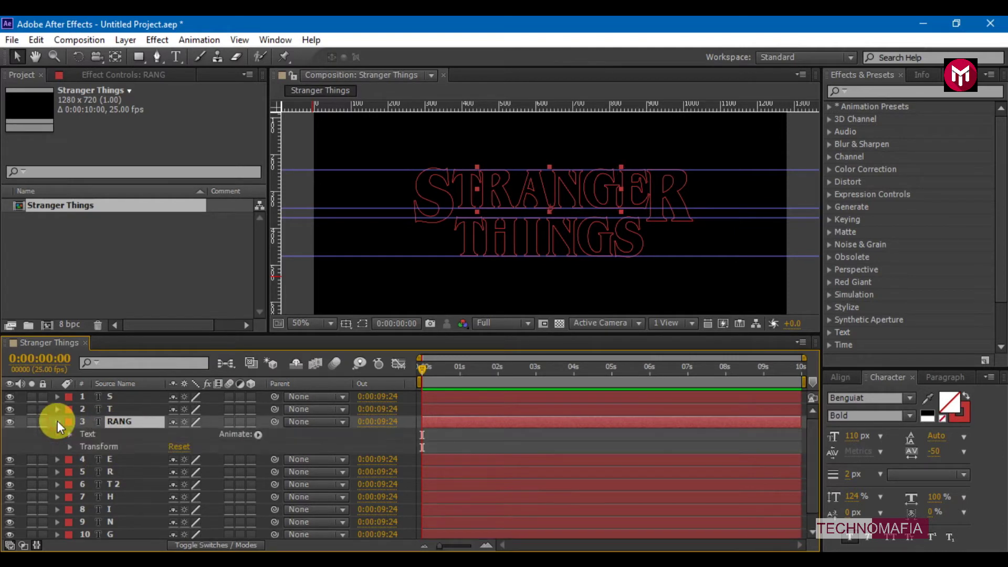
click(255, 435)
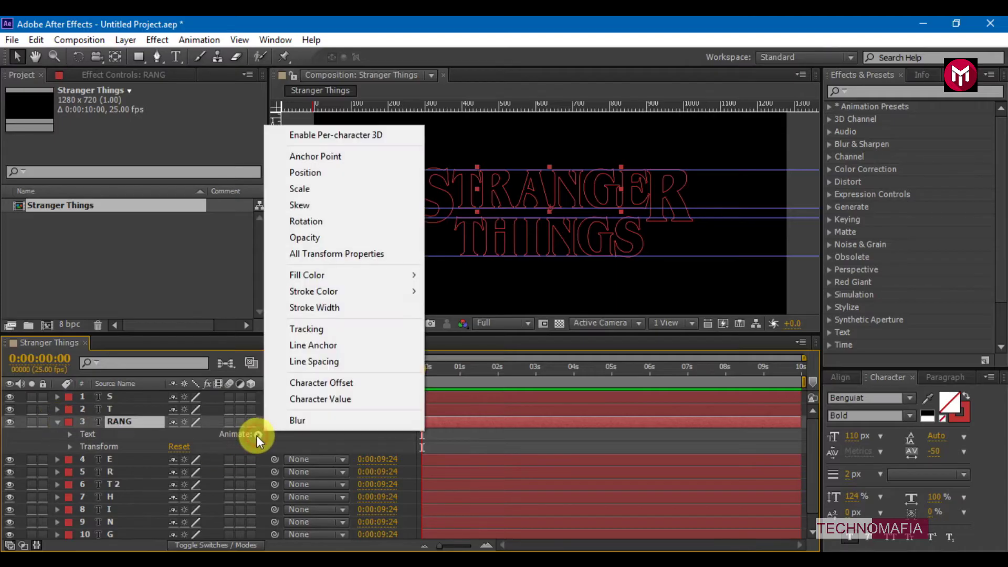
click(294, 328)
click(90, 517)
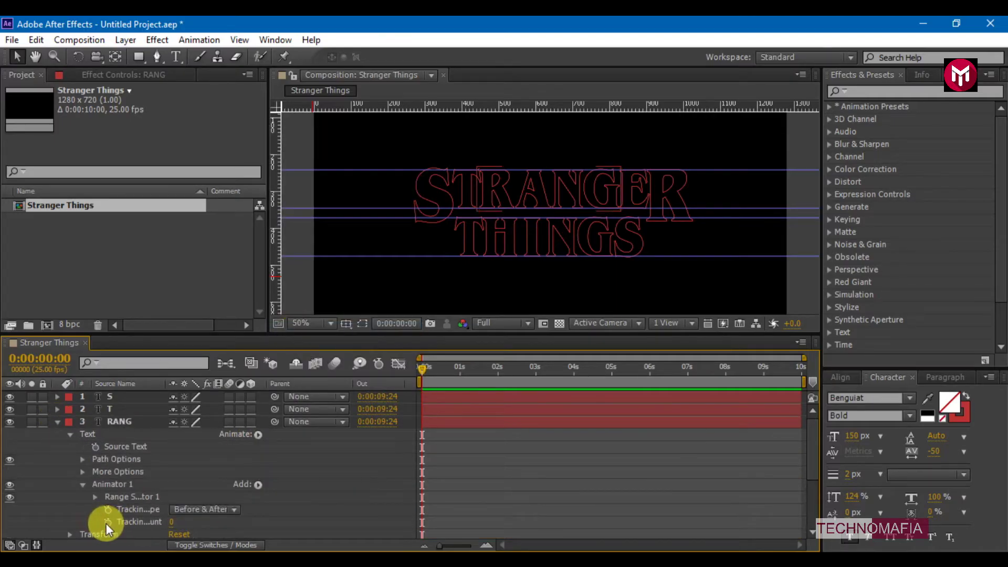
click(106, 523)
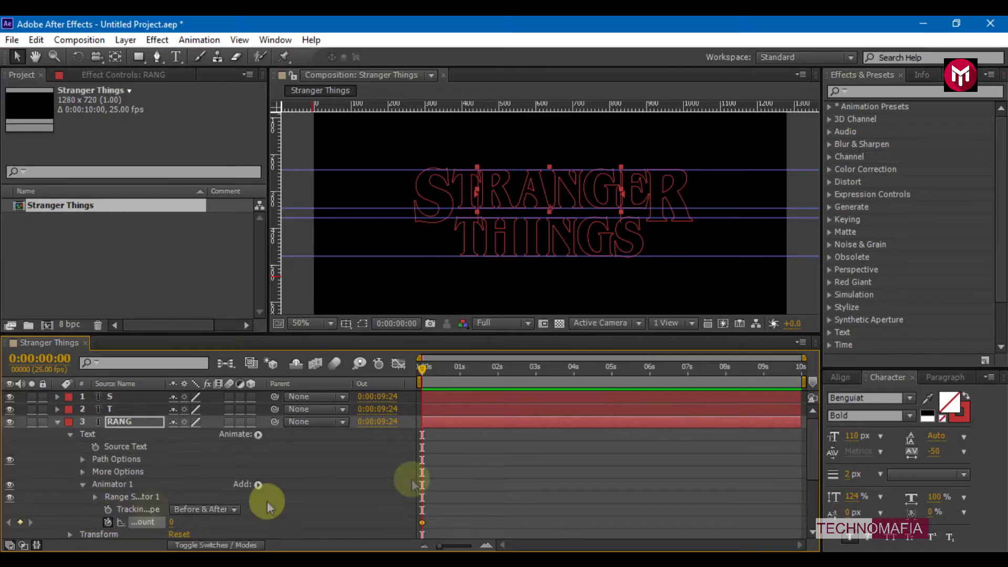
Key RANG's tracking amount at 120 at the start and 0 near four seconds
click(538, 373)
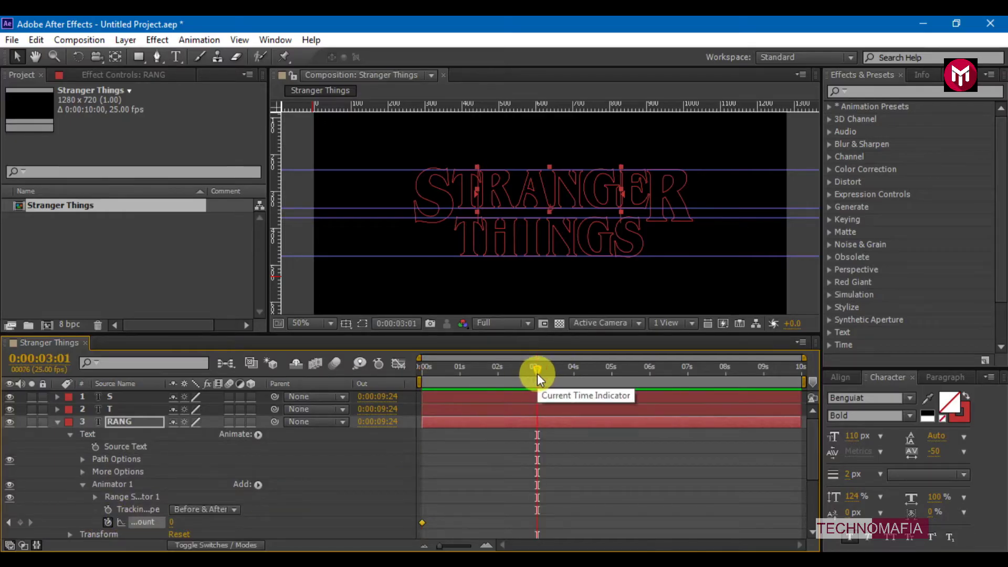
click(24, 524)
click(423, 366)
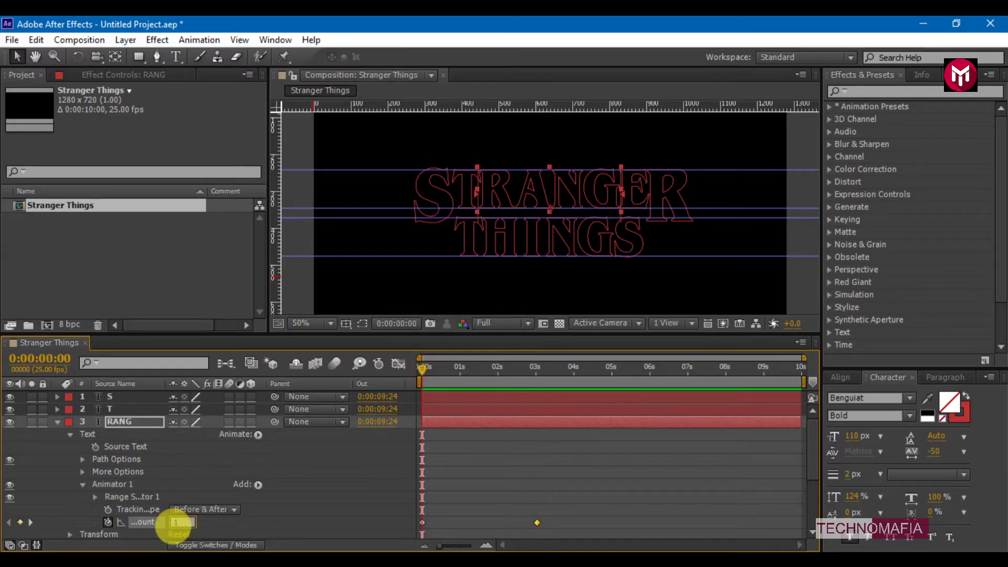
key(Return)
click(543, 370)
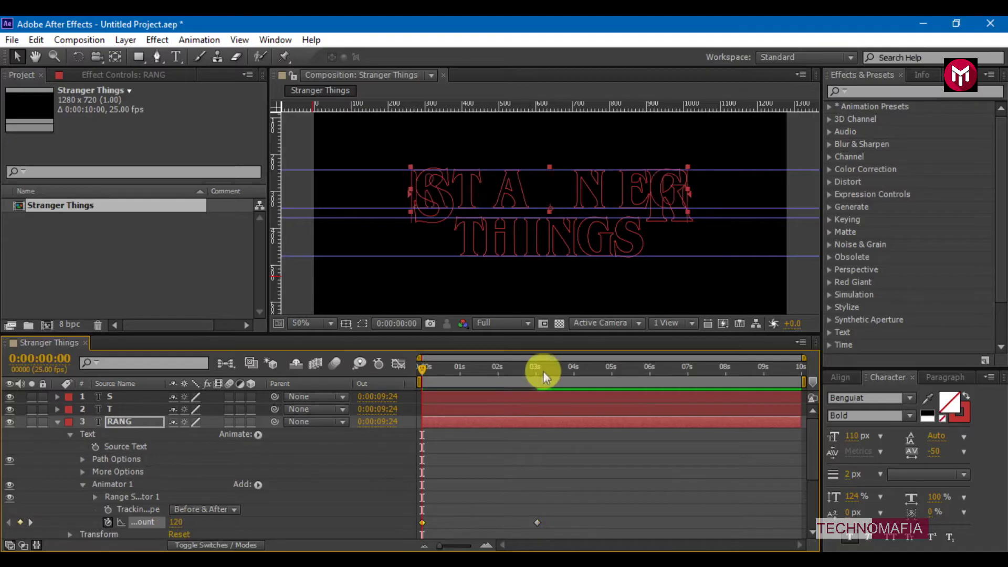
click(575, 371)
Apply Easy Ease to both RANG tracking keyframes
click(574, 521)
right_click(423, 524)
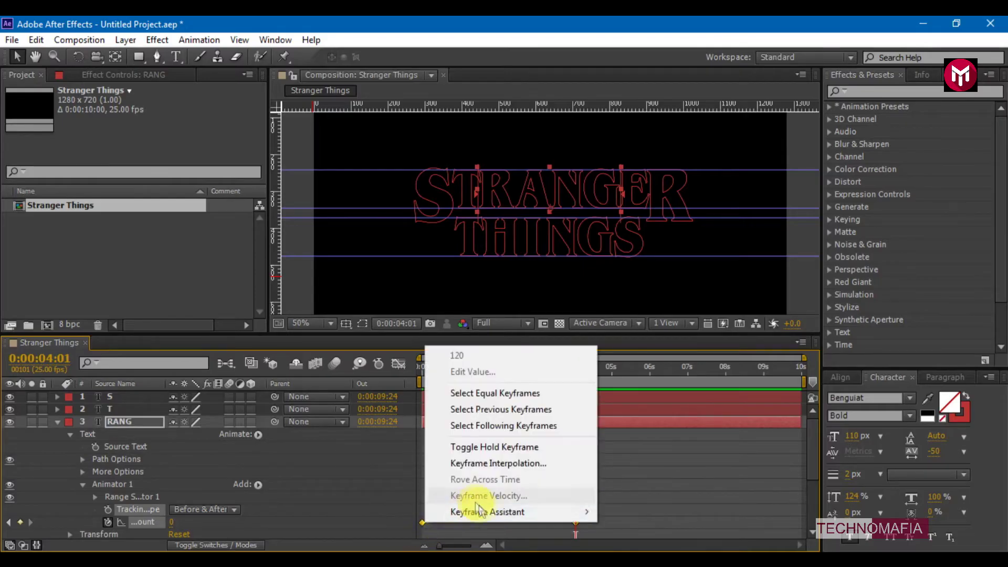
click(641, 416)
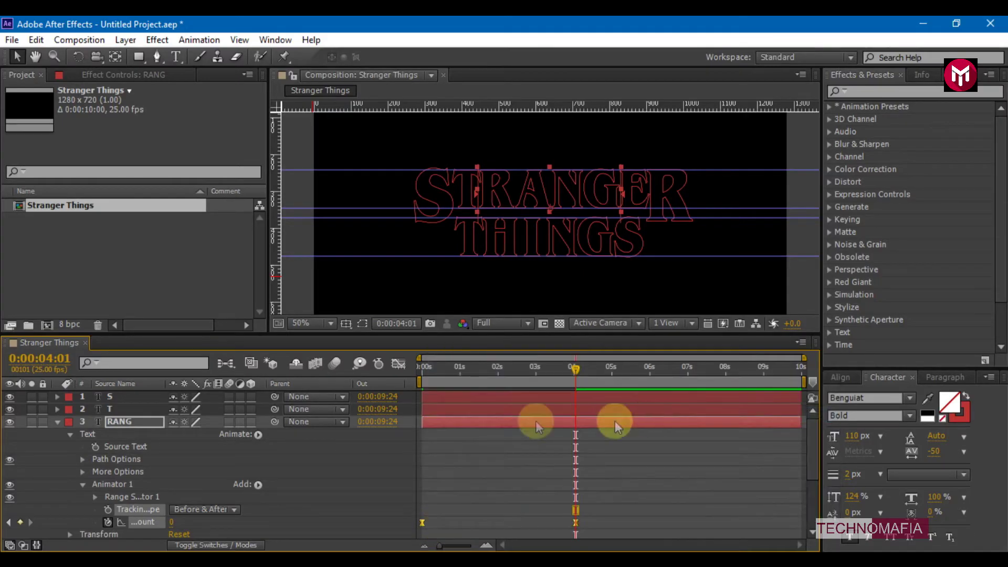
Keyframe the S position at 4:01, then shift S left off-screen at 0s
click(56, 422)
click(122, 400)
key(p)
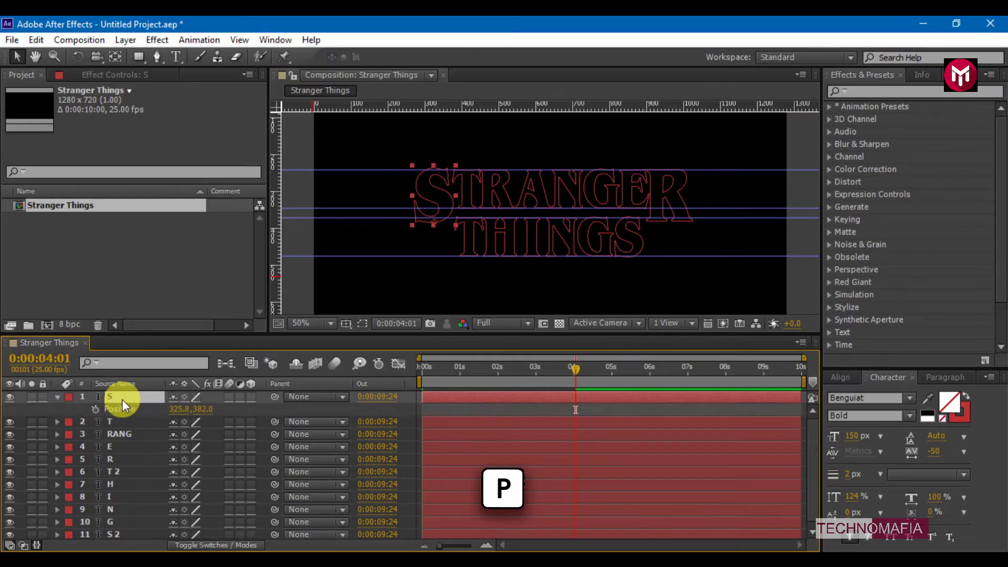
click(94, 410)
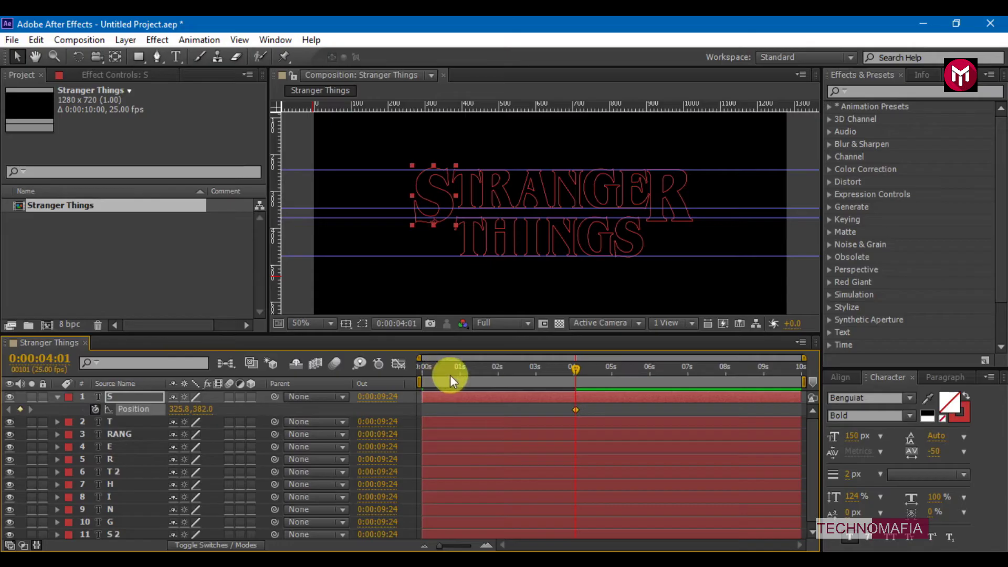
click(423, 368)
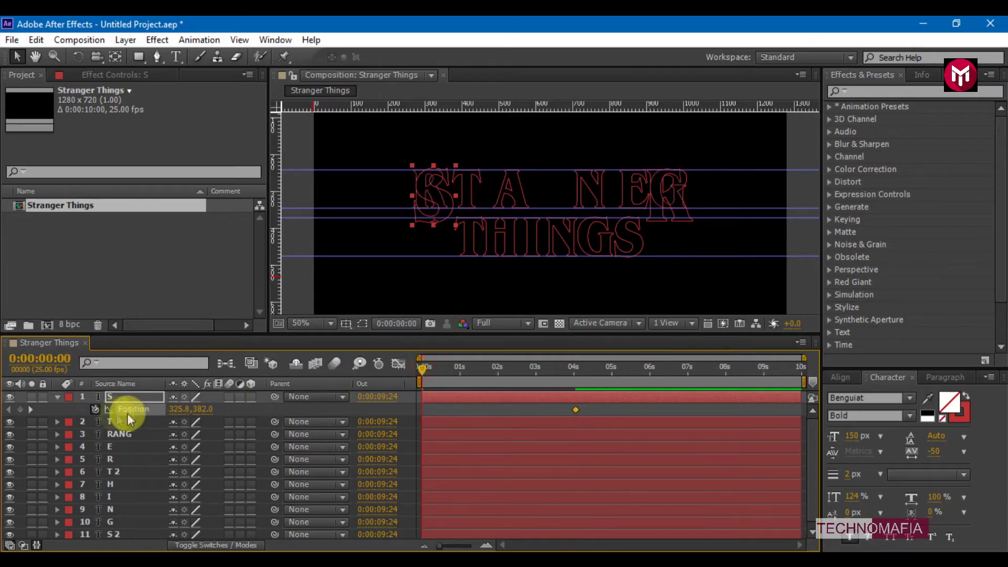
key(shift+Left)
key(shift+Left)
key(shift+Left)
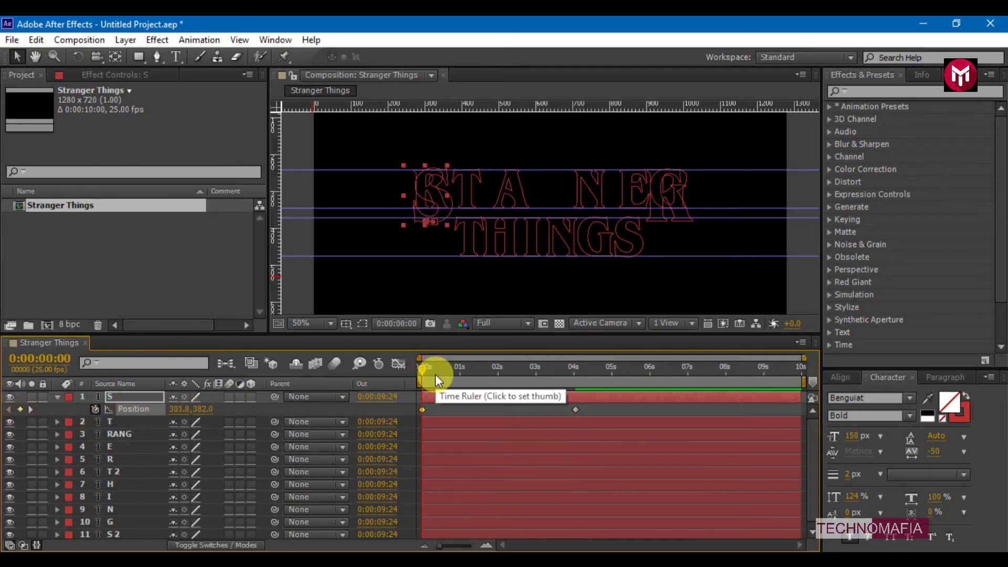
key(shift+Left)
key(shift+Left)
key(shift+Left)
key(shift+Left)
key(shift+Left)
key(shift+Left)
key(shift+Left)
key(shift+Left)
key(shift+Left)
key(shift+Left)
key(shift+Left)
key(shift+Left)
key(shift+Left)
key(shift+Left)
key(shift+Left)
key(shift+Left)
key(shift+Left)
key(shift+Left)
key(shift+Left)
key(shift+Left)
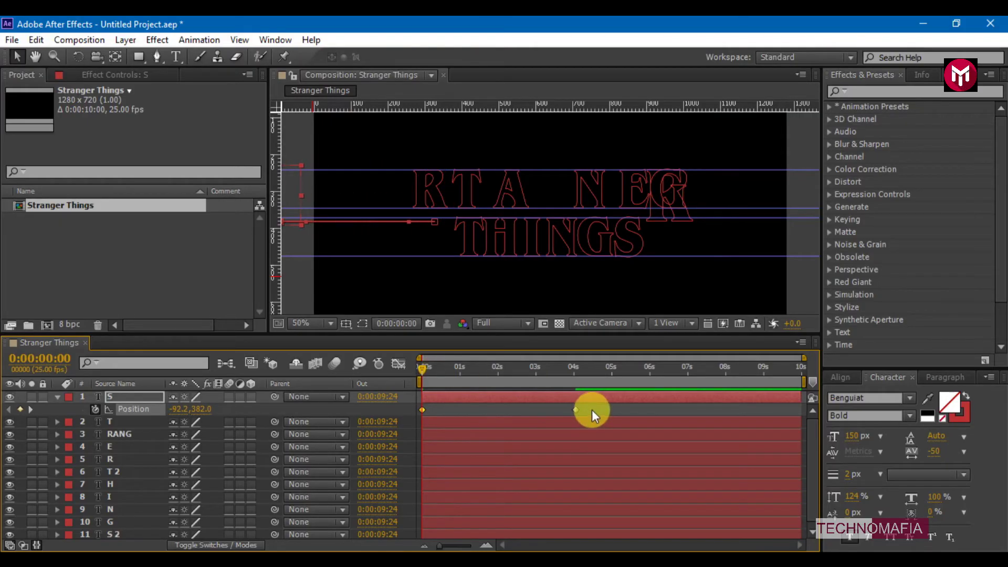
Apply Easy Ease to both S position keyframes and check the word near four seconds
drag(591, 410, 406, 417)
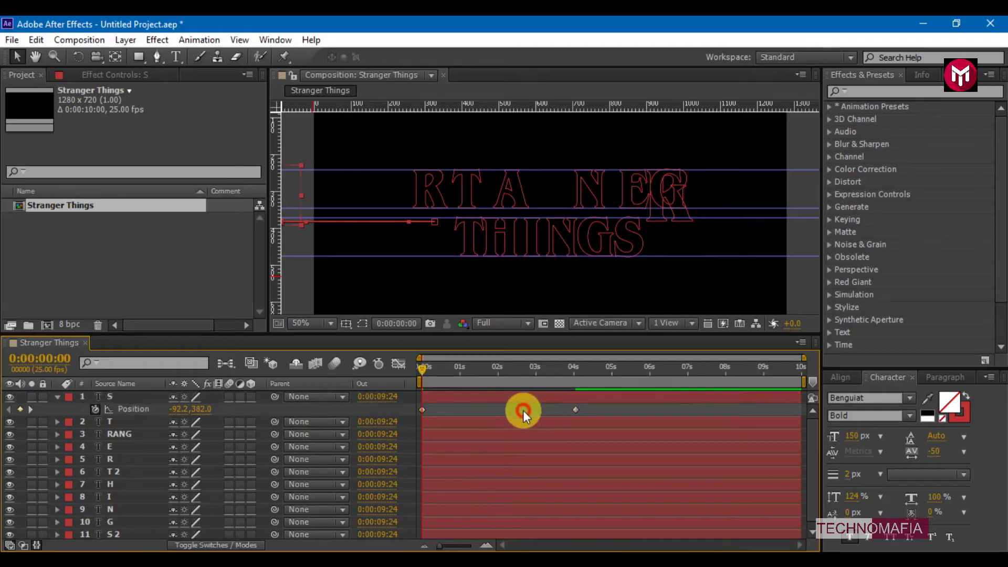
right_click(424, 411)
click(612, 431)
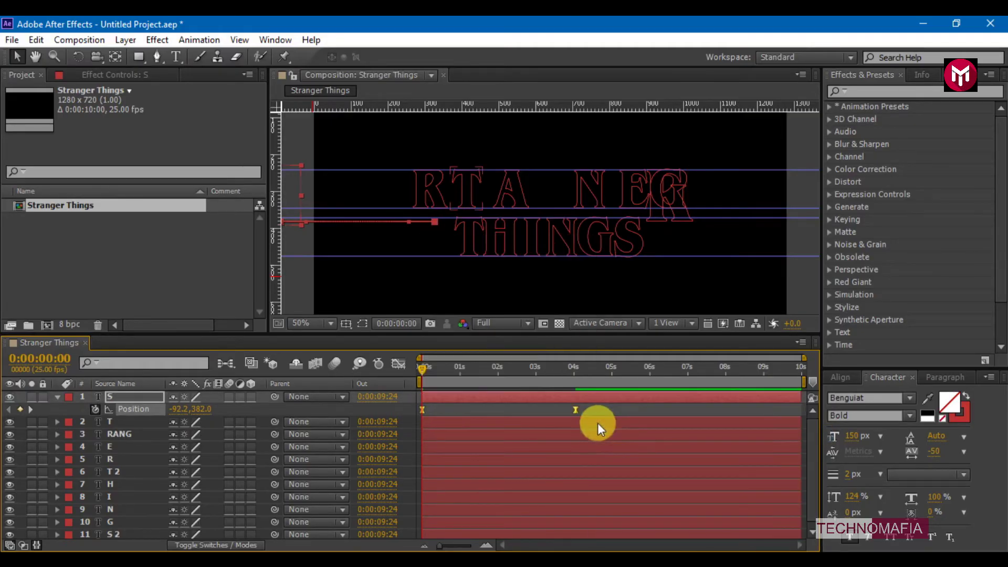
click(577, 367)
click(55, 399)
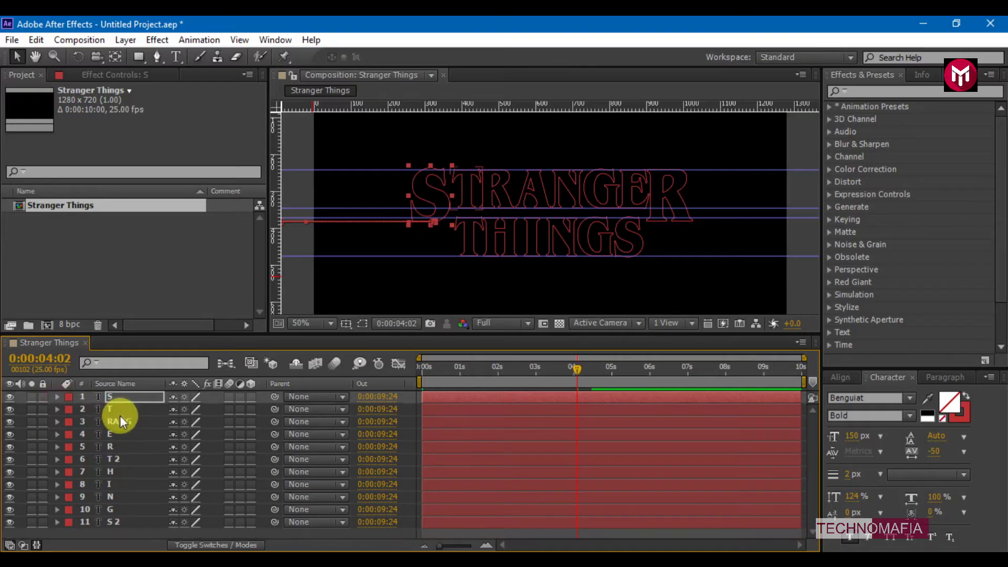
Keyframe positions for the T, T 2 and H letters, pushing H down off-screen
click(120, 410)
key(u)
key(j)
scroll(475, 250, down, 1)
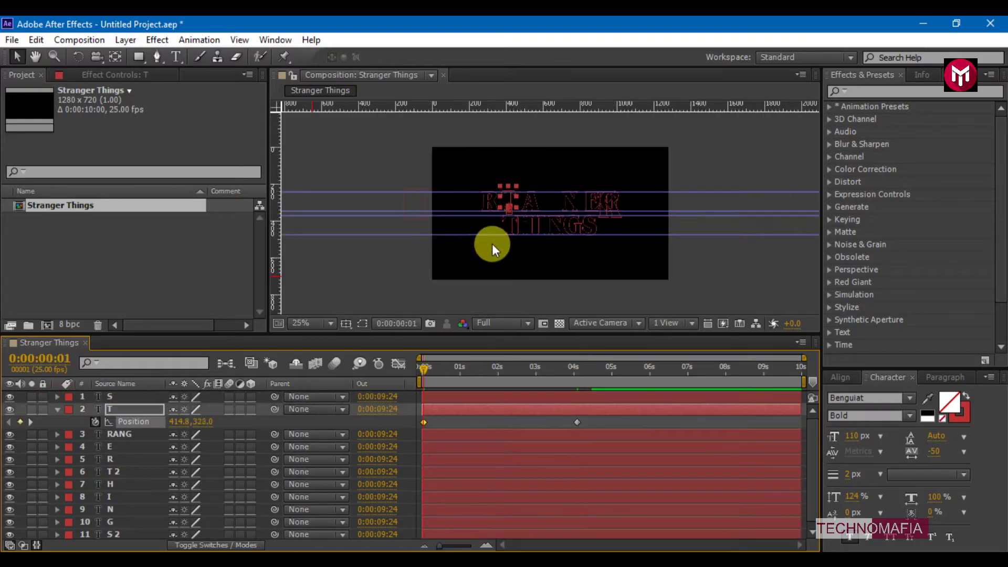
click(118, 436)
click(119, 486)
click(120, 510)
key(shift+Down)
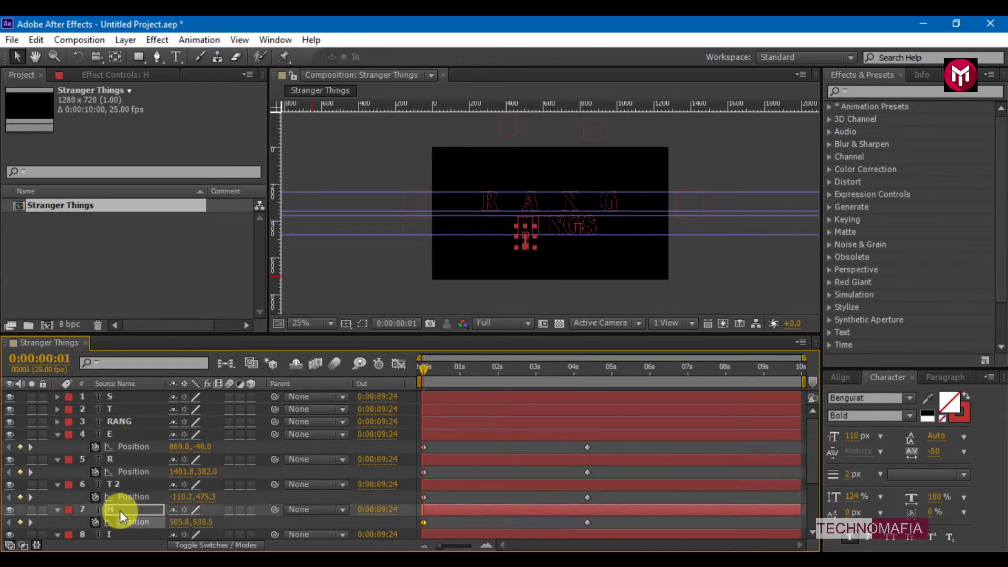
key(shift+Down)
key(shift+Down)
key(shift+Down)
key(shift+Down)
key(shift+Down)
key(shift+Down)
scroll(119, 510, down, 1)
Keyframe off-screen start positions for the I, N, G, S 2 and R letters
click(118, 496)
click(119, 522)
key(shift+Down)
key(shift+Down)
key(shift+Down)
scroll(124, 522, down, 1)
click(113, 493)
click(118, 520)
scroll(118, 472, up, 3)
click(57, 435)
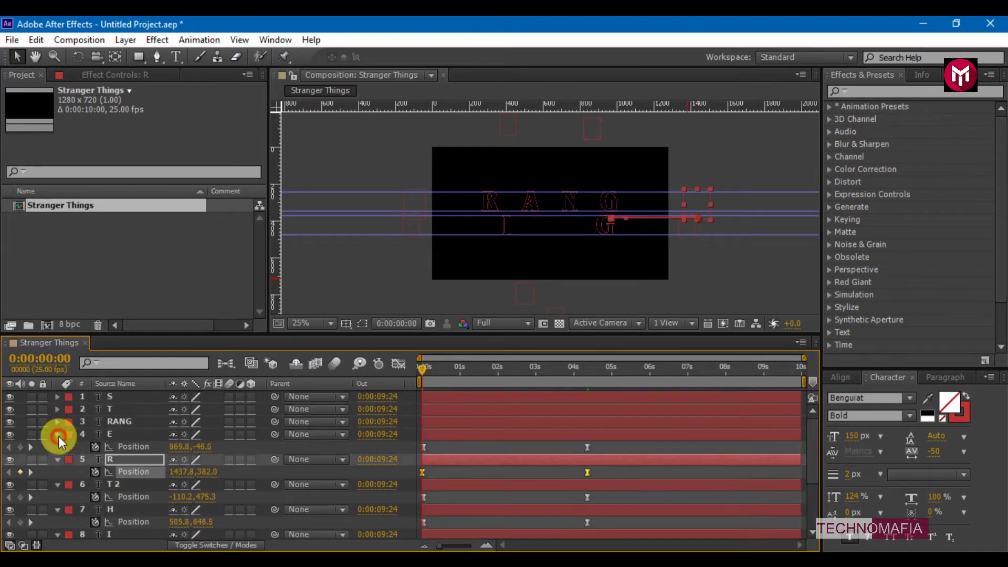
click(484, 484)
Apply Easy Ease to the letters' position keyframes and collapse their properties
click(589, 459)
click(576, 511)
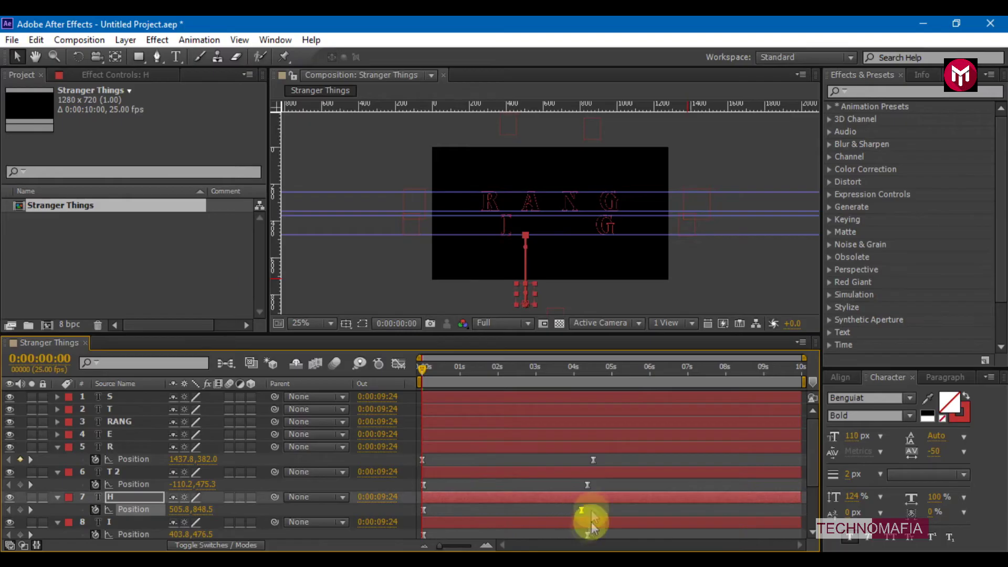
click(587, 485)
click(57, 447)
click(57, 459)
click(57, 485)
click(57, 509)
Scrub the opening of the animation and hide the rulers
drag(428, 373, 422, 372)
click(239, 39)
click(277, 176)
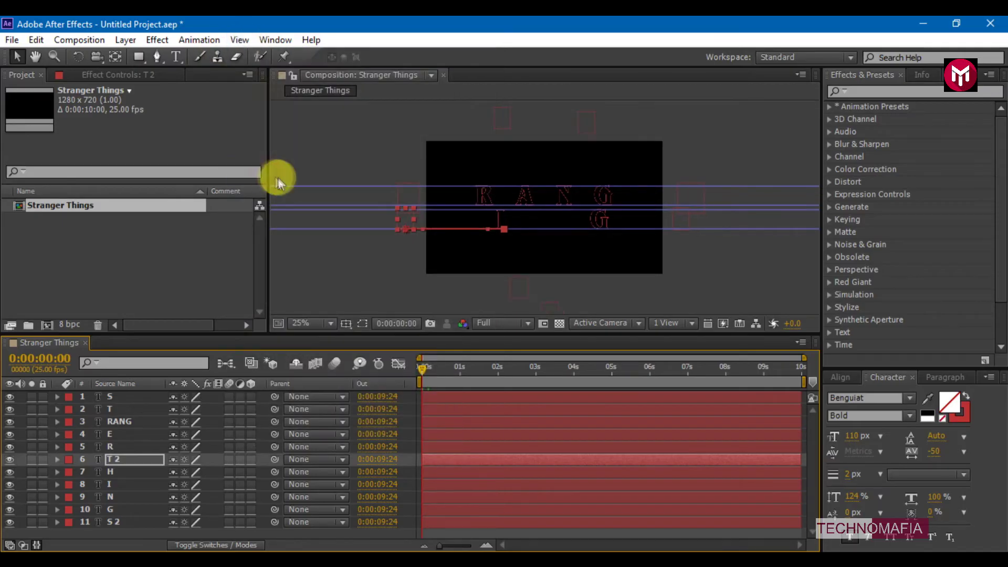
Clear all guides with View > Clear Guides and preview the letter fly-in
click(239, 40)
click(272, 242)
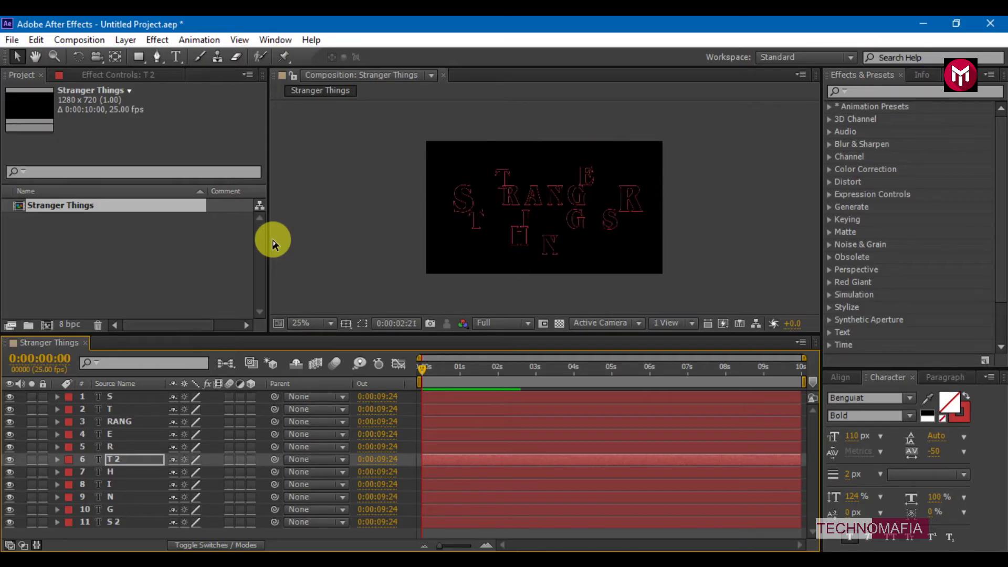
click(122, 489)
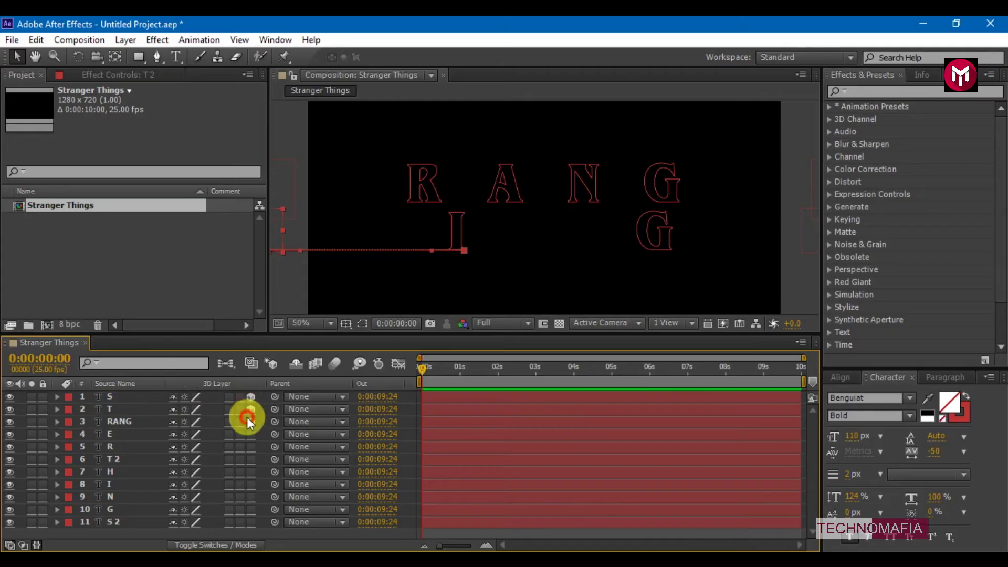
Make all eleven letter layers 3D and pre-compose them into a composition named 'text'
drag(247, 414, 246, 419)
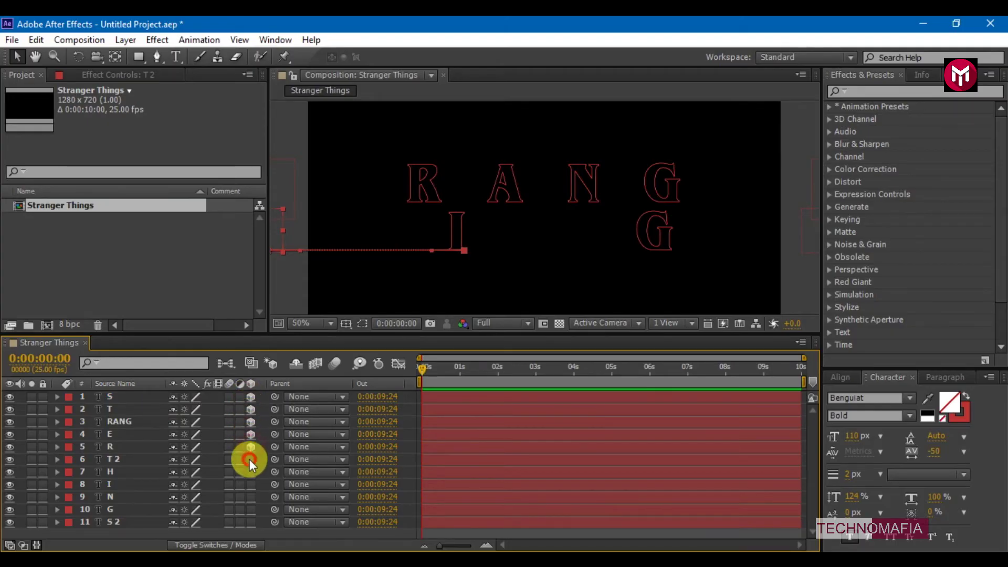
drag(250, 470, 252, 522)
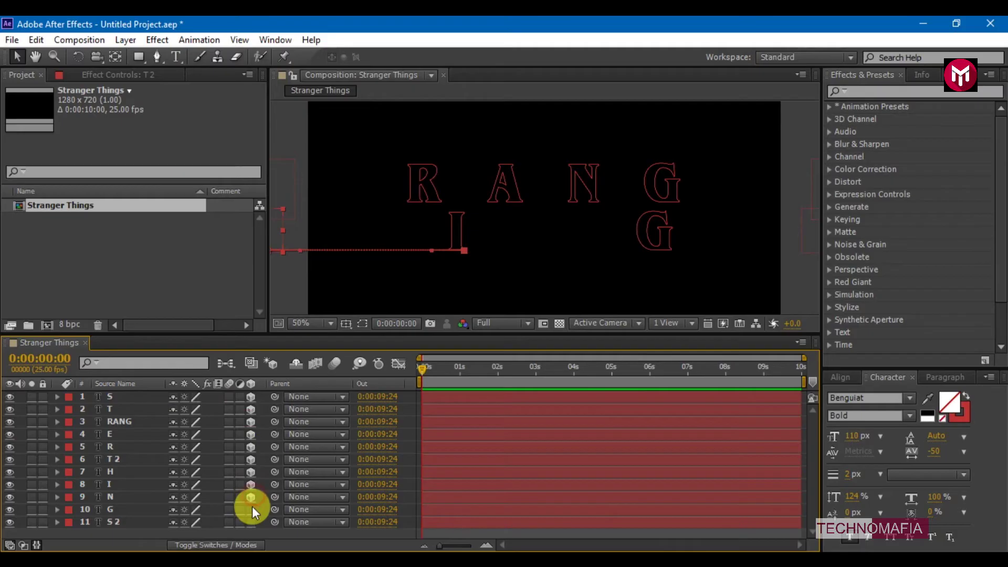
drag(118, 534, 107, 402)
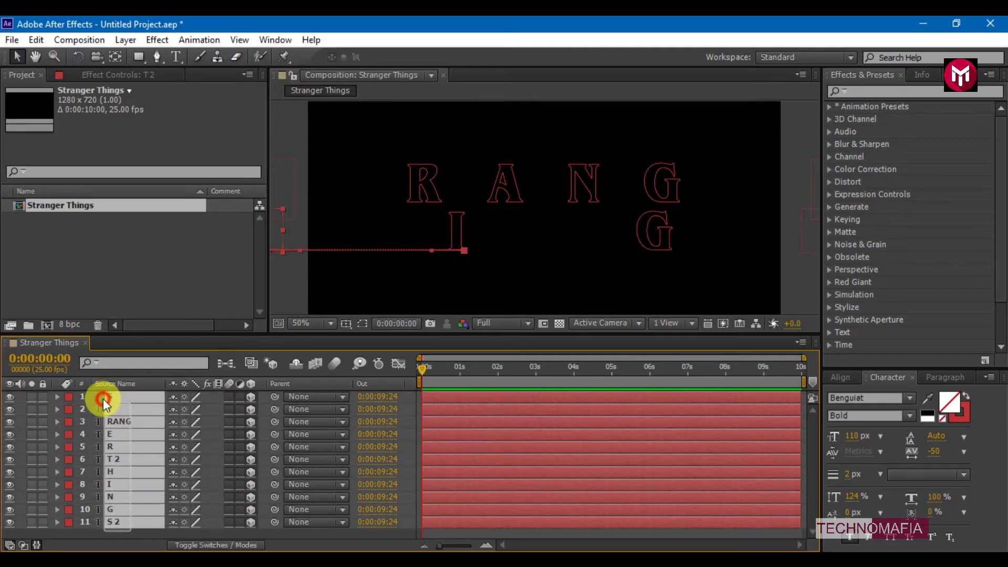
right_click(108, 401)
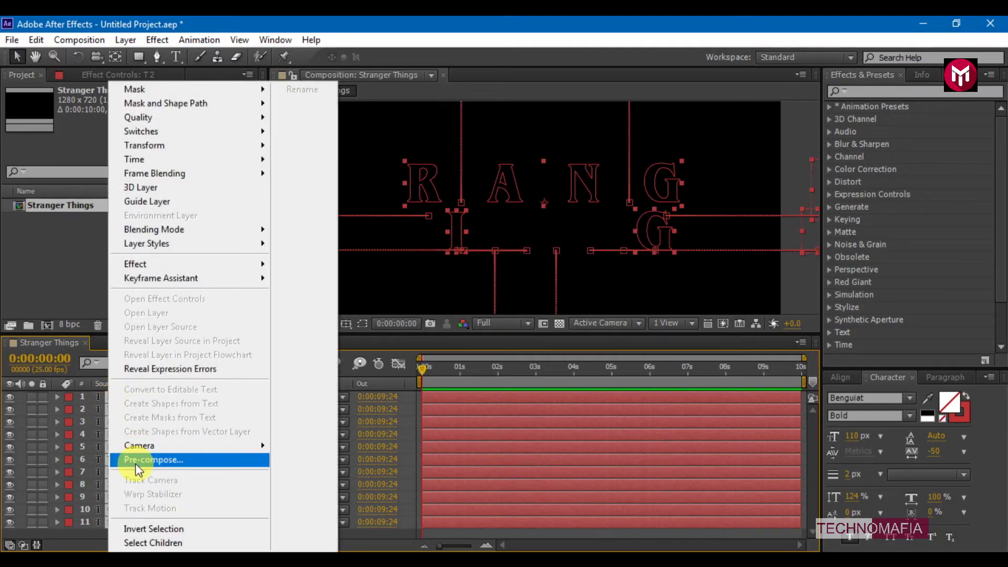
click(135, 464)
text(text)
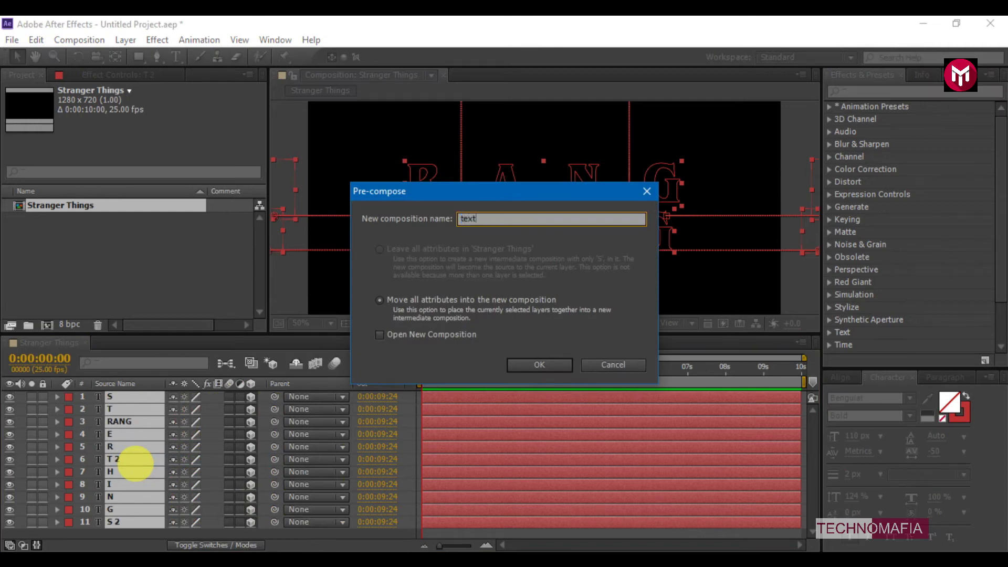
key(Return)
Create a new solid layer named noise
click(138, 462)
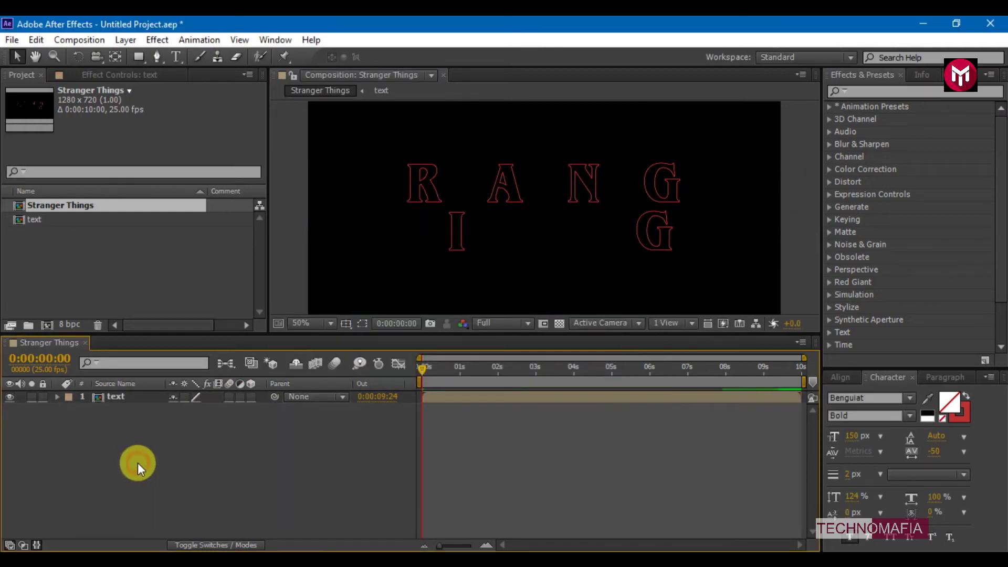
right_click(125, 446)
click(373, 327)
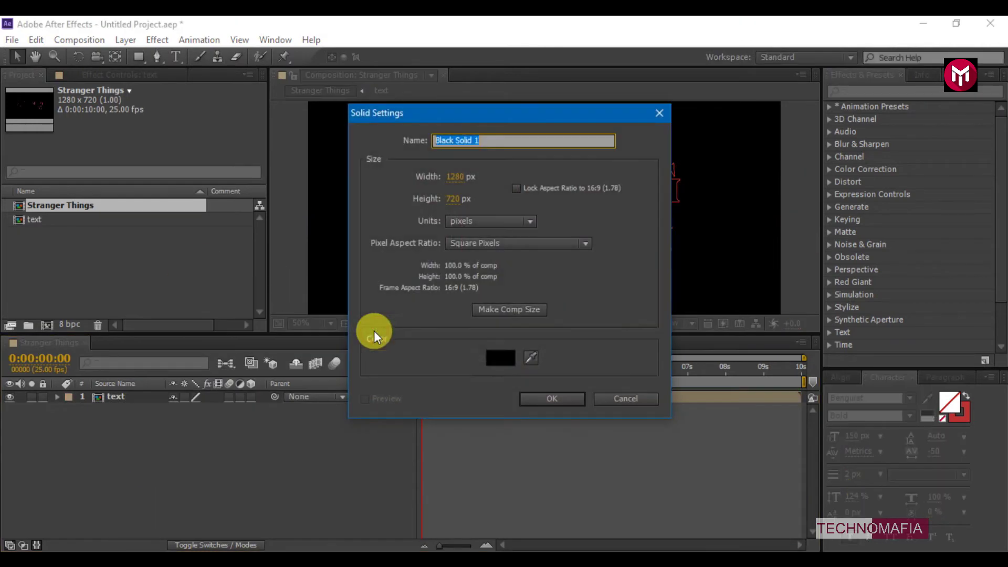
text(nis)
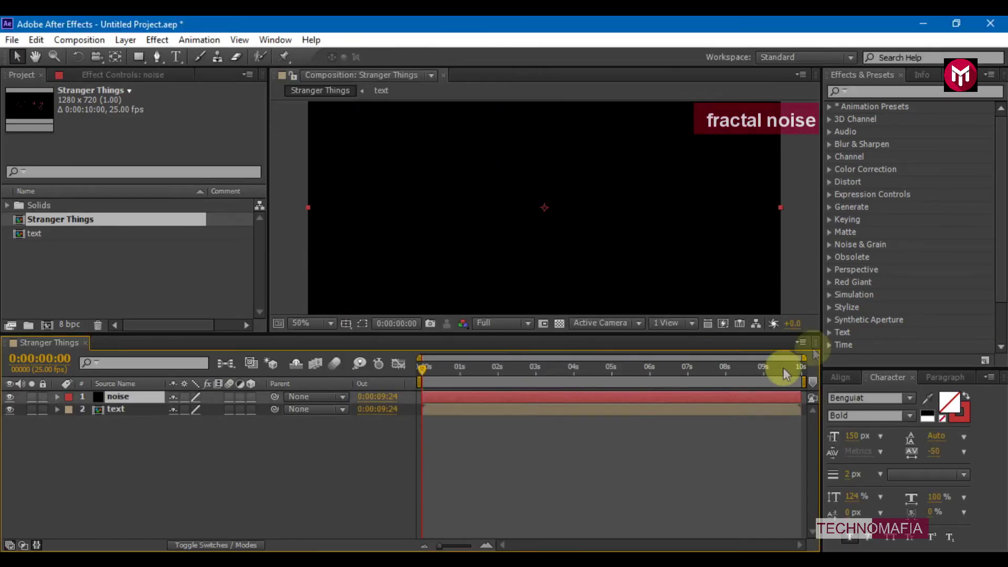
Apply Fractal Noise to the noise solid and move it below the text layer
click(857, 93)
text(noise)
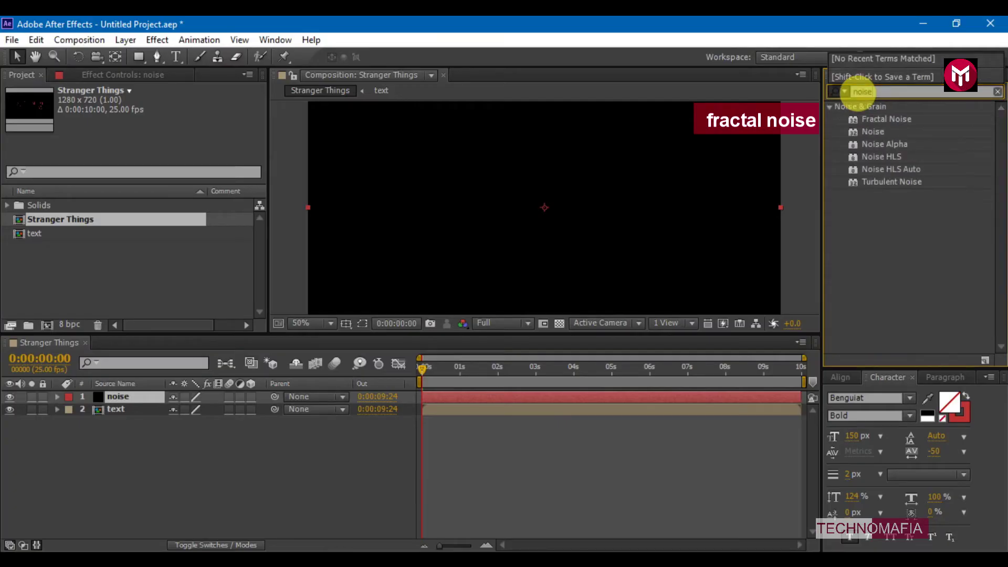
click(866, 121)
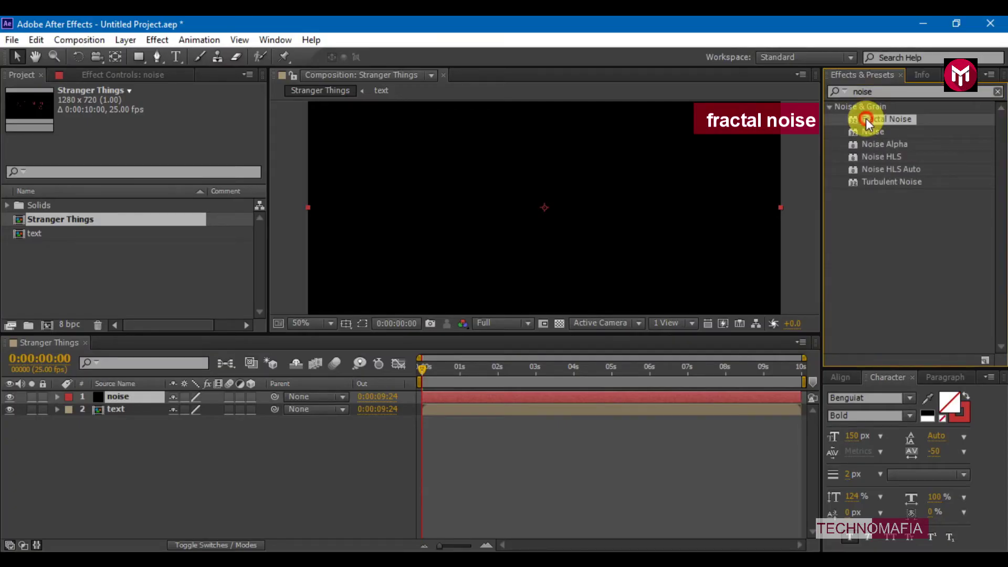
double_click(867, 121)
scroll(410, 212, down, 1)
scroll(410, 211, down, 2)
drag(115, 397, 114, 418)
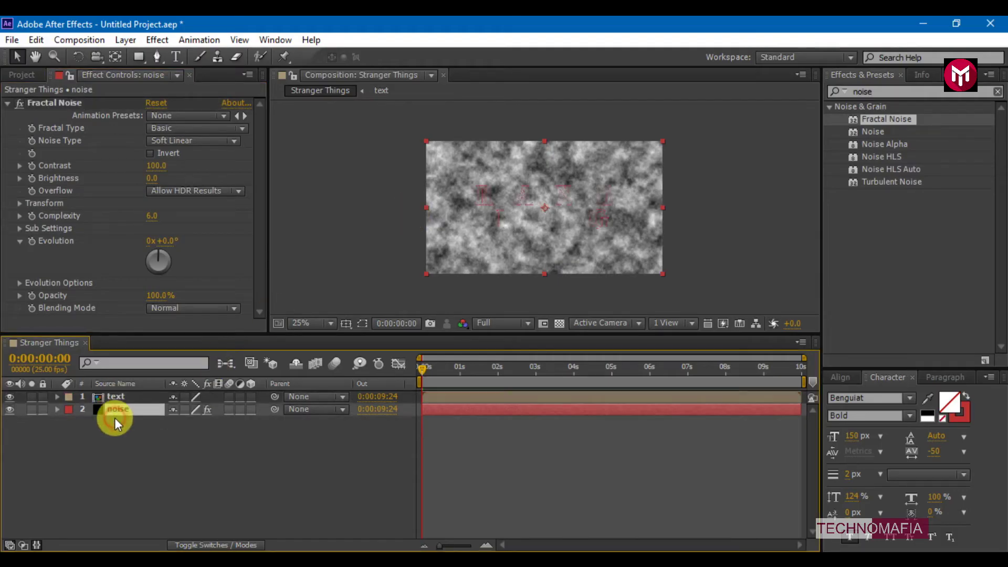
Set the noise layer's track matte to the text layer's alpha
click(212, 545)
click(244, 418)
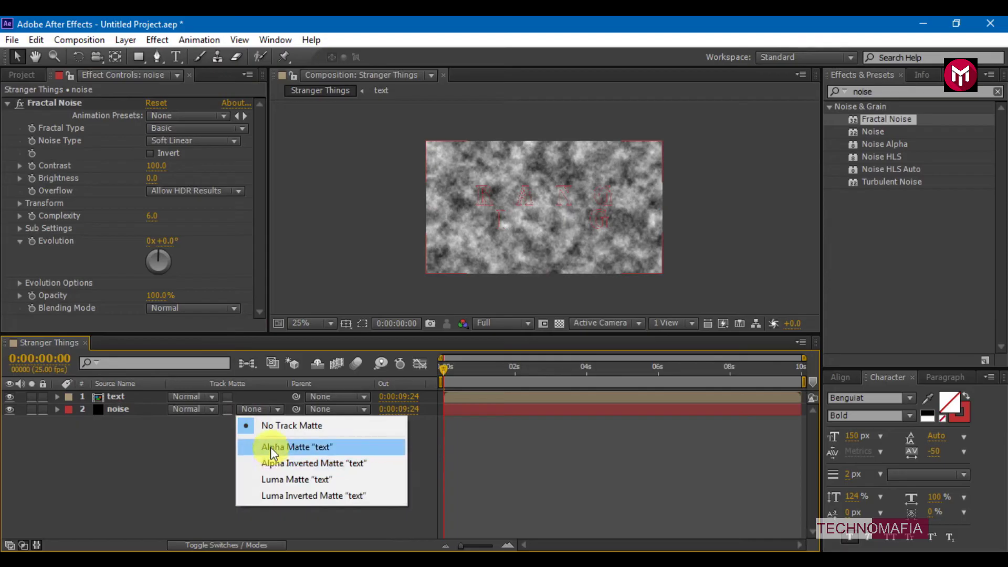
click(270, 446)
click(621, 371)
scroll(522, 230, up, 2)
scroll(522, 229, up, 2)
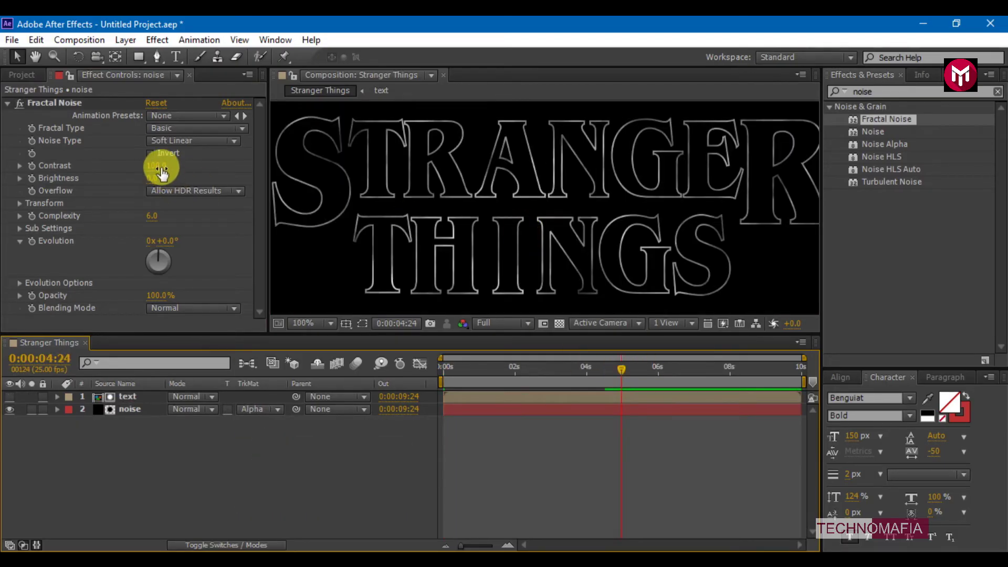
Change the Fractal Noise type from Basic to Dynamic
click(166, 143)
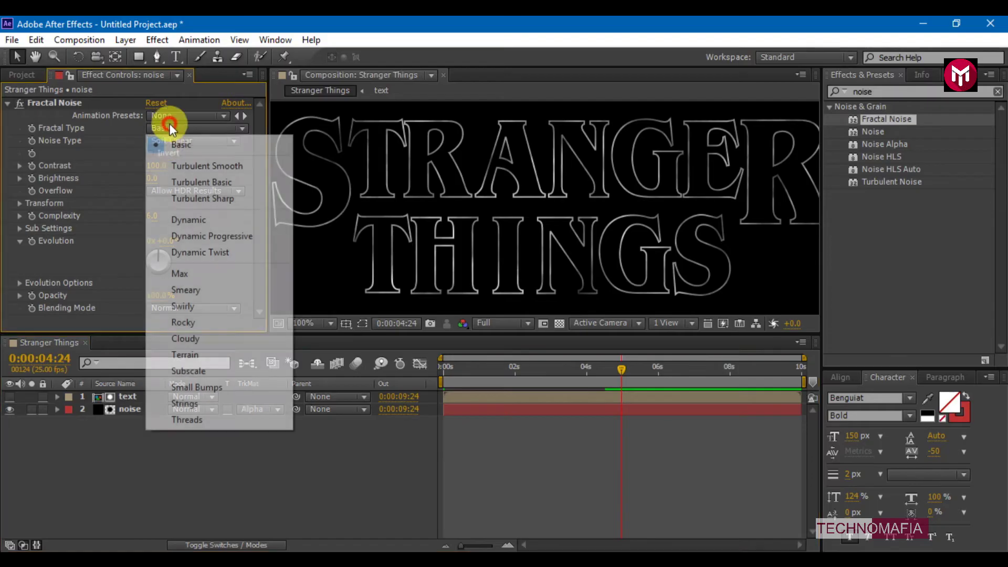
click(180, 222)
click(130, 465)
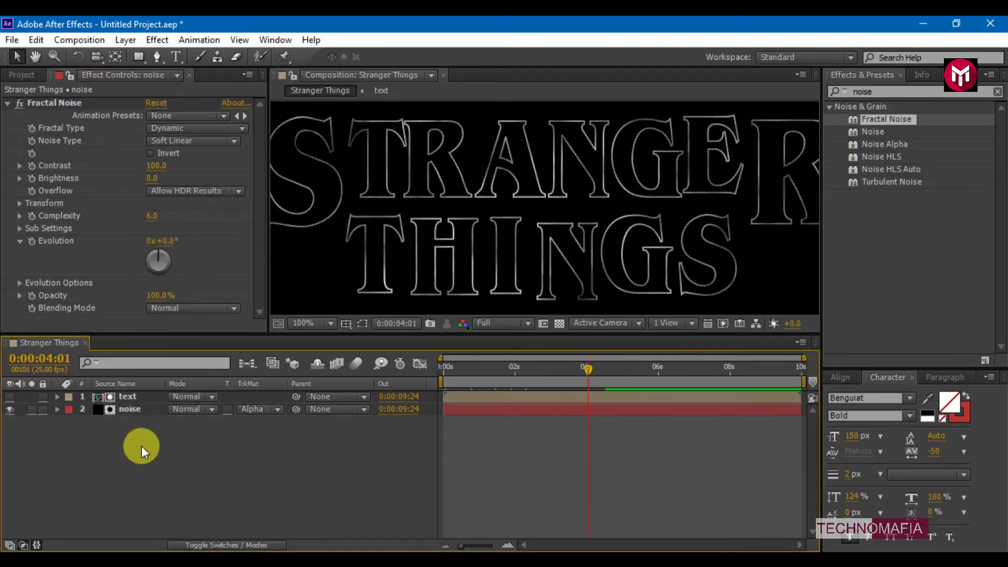
Draw a thin rectangle bar on a new shape layer just above the STRANGER title
key(comma)
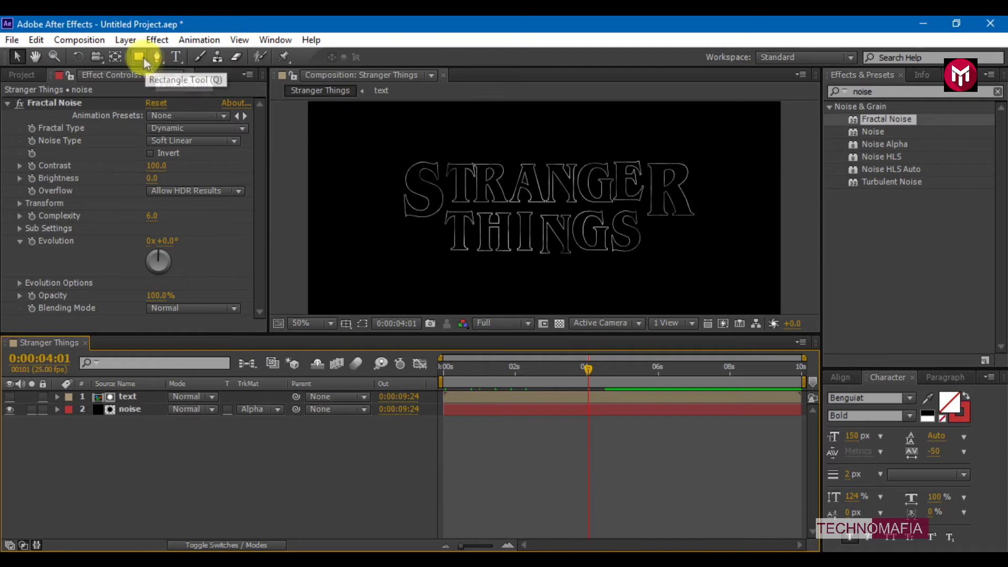
click(142, 56)
drag(408, 148, 681, 150)
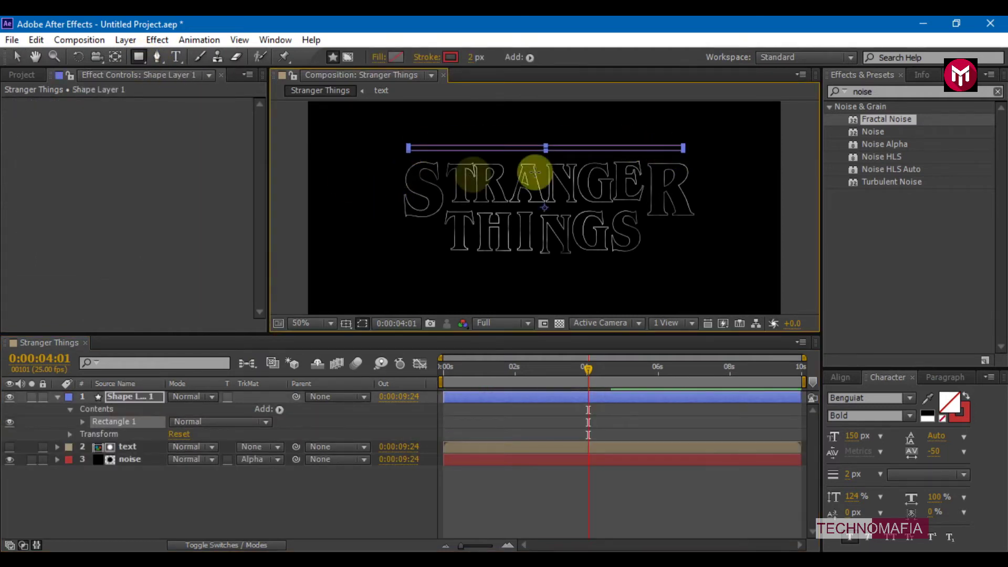
key(Down)
key(Down)
key(Down)
key(Down)
key(Down)
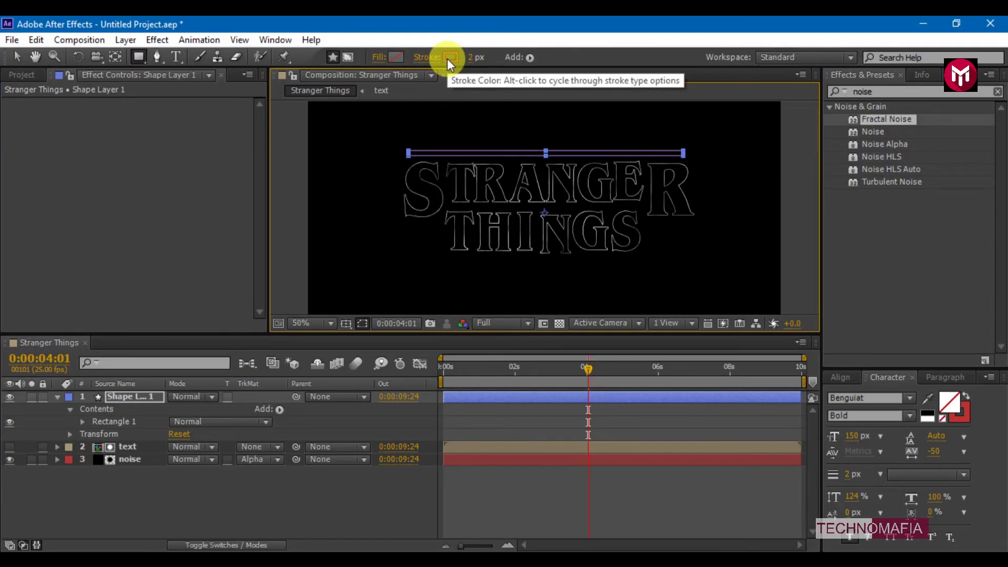
Unlink the bar's scale and keyframe it at 0,100% at 0:00:03:15
click(150, 490)
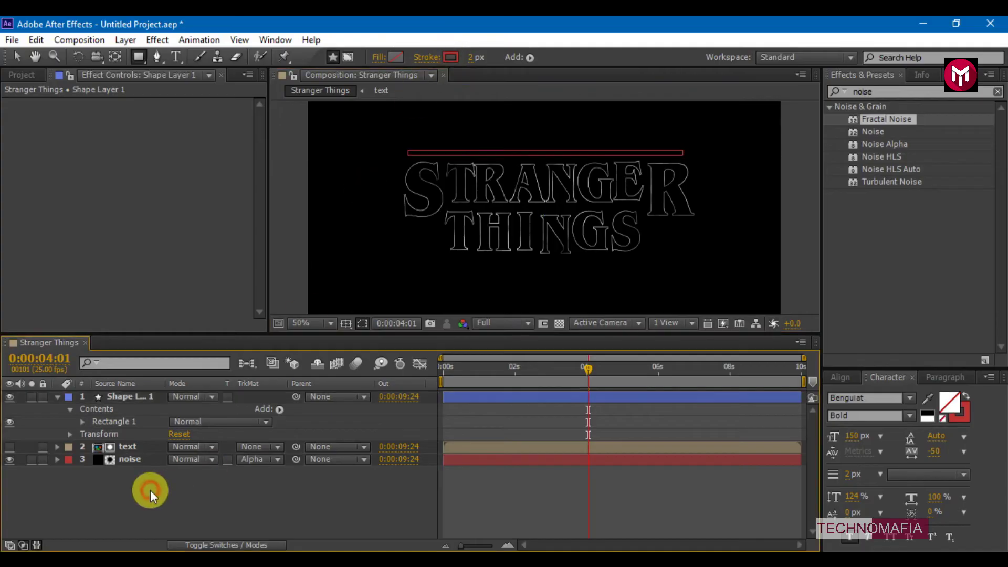
click(70, 435)
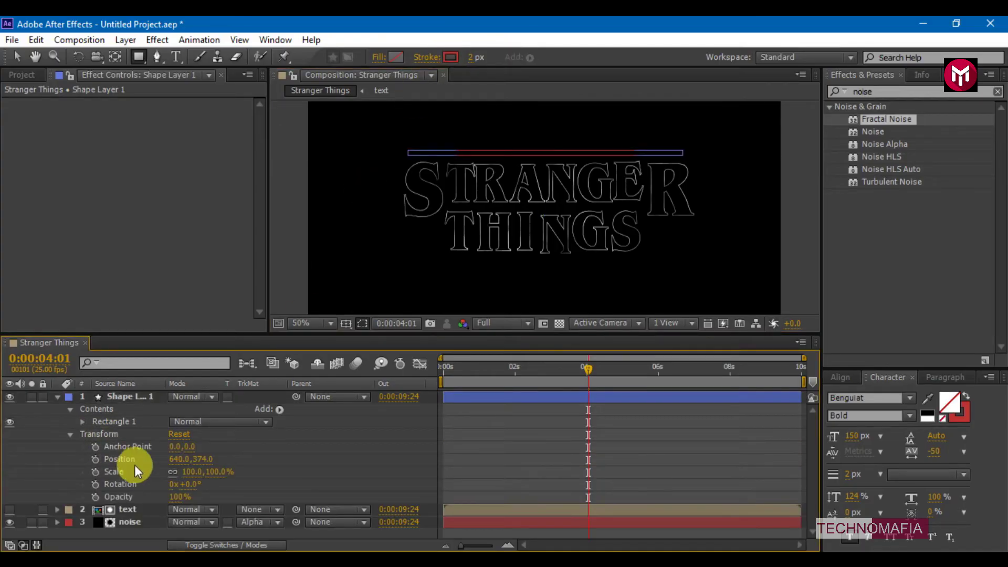
click(171, 472)
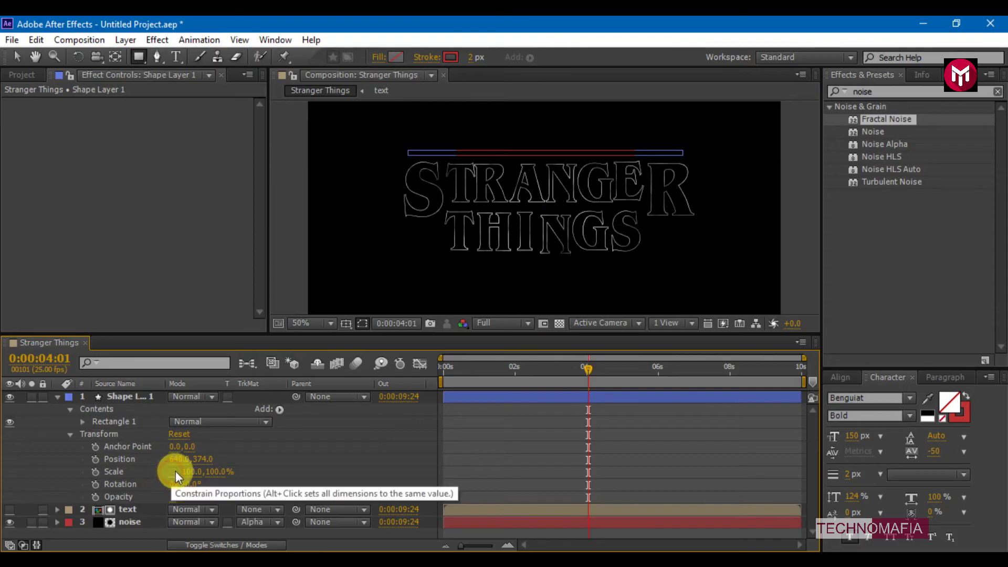
mouse_move(588, 367)
mouse_down()
mouse_move(625, 373)
mouse_move(572, 368)
mouse_up()
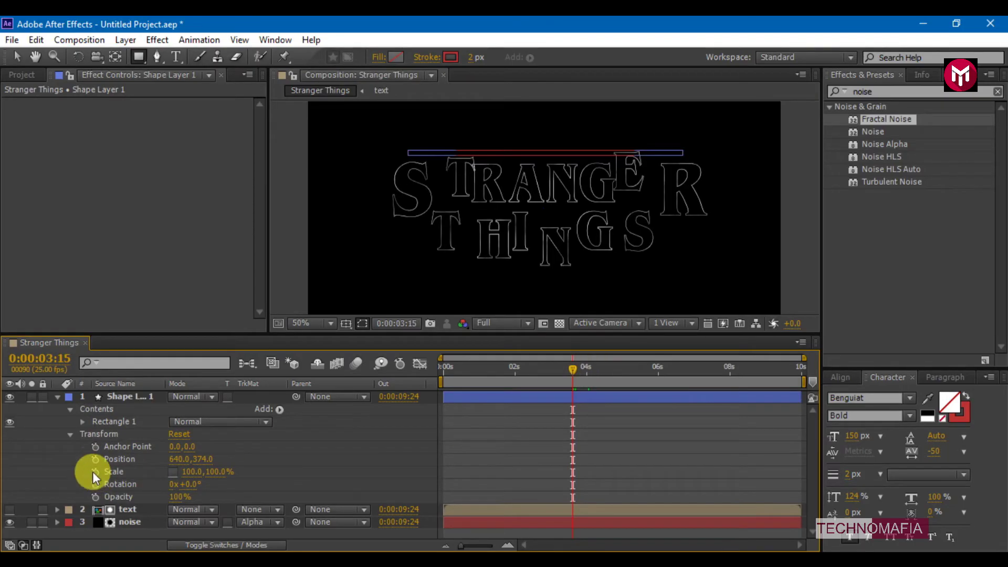
click(95, 472)
click(189, 473)
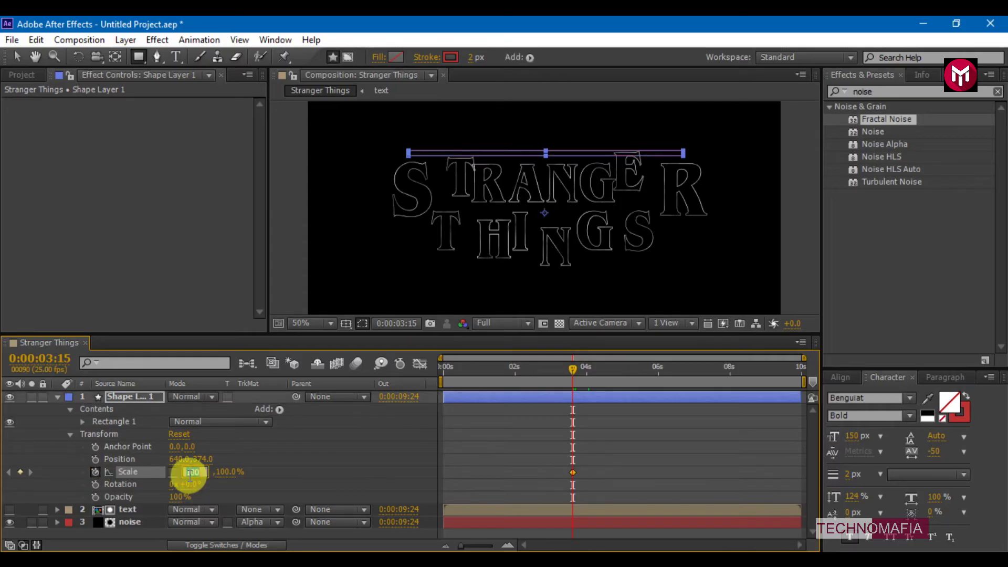
text(0)
key(Return)
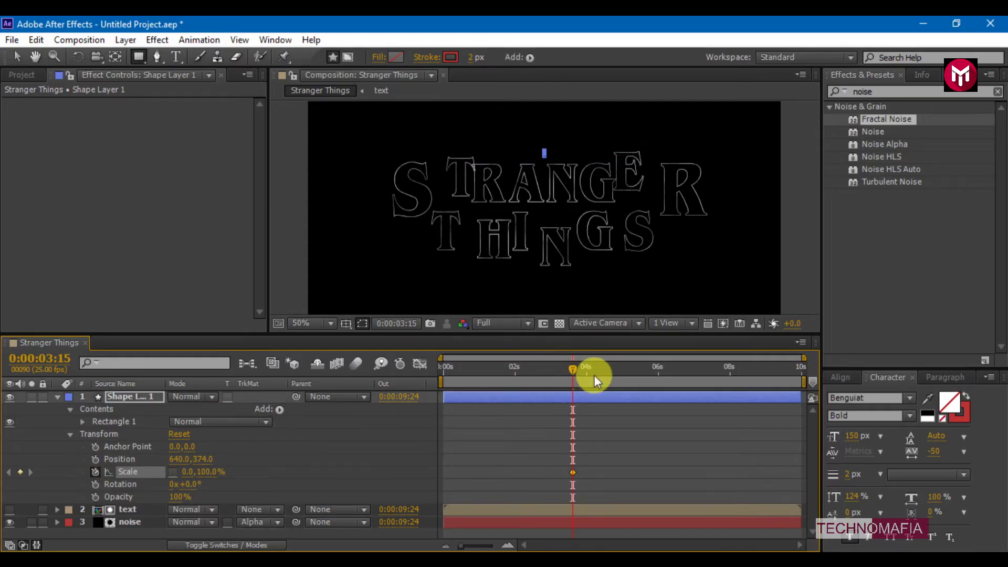
Keyframe the bar's scale at 100,100% at 0:00:04:16 with Easy Ease In
click(596, 372)
click(610, 370)
click(187, 472)
text(100)
key(Return)
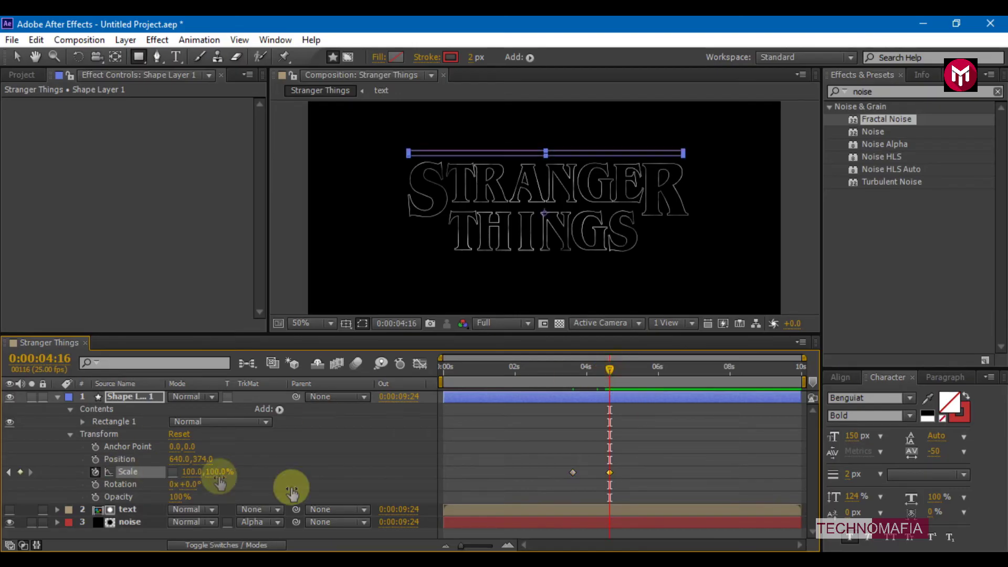
right_click(573, 472)
click(786, 371)
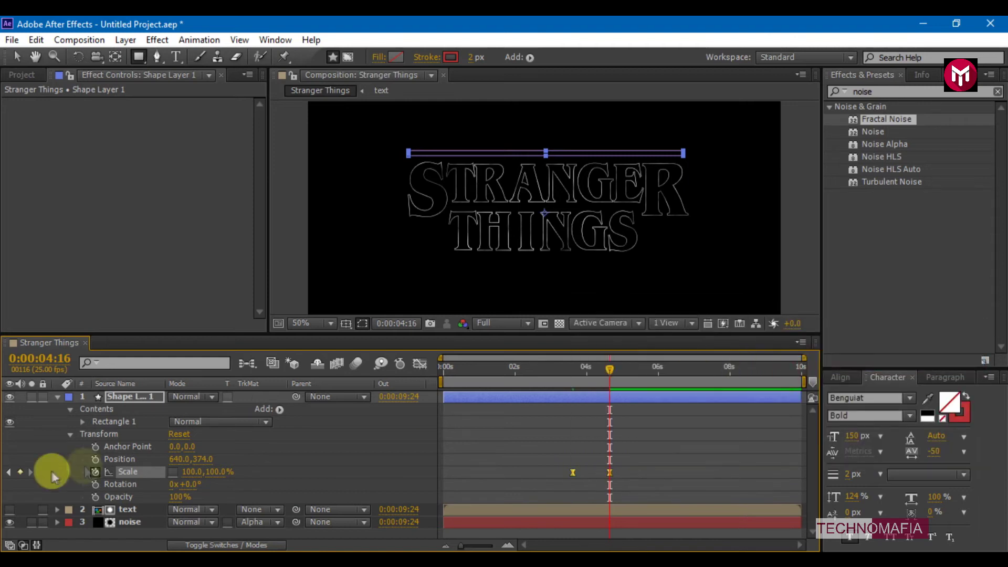
Duplicate the animated bar layer twice at about 4:13
click(57, 396)
click(161, 501)
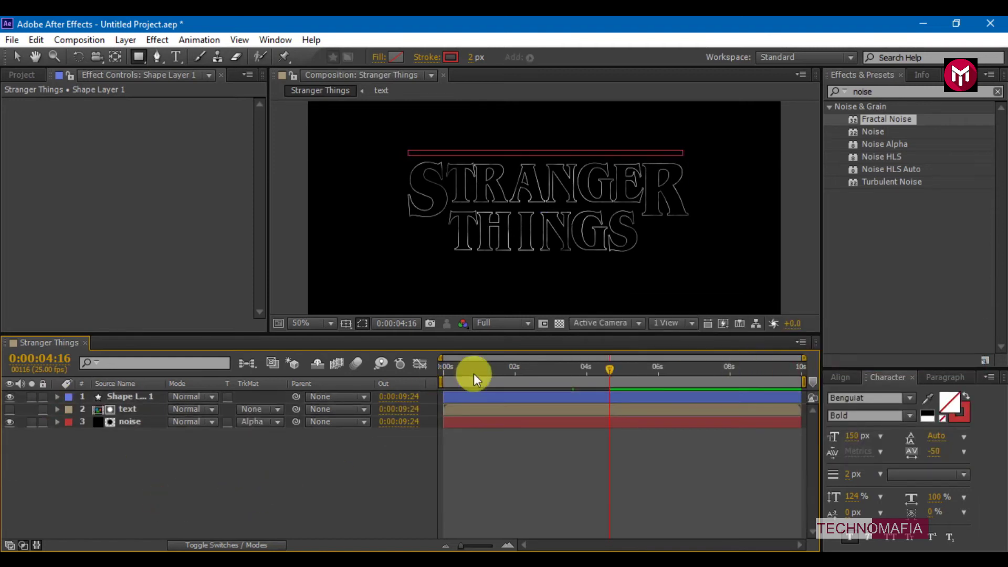
drag(620, 370, 605, 370)
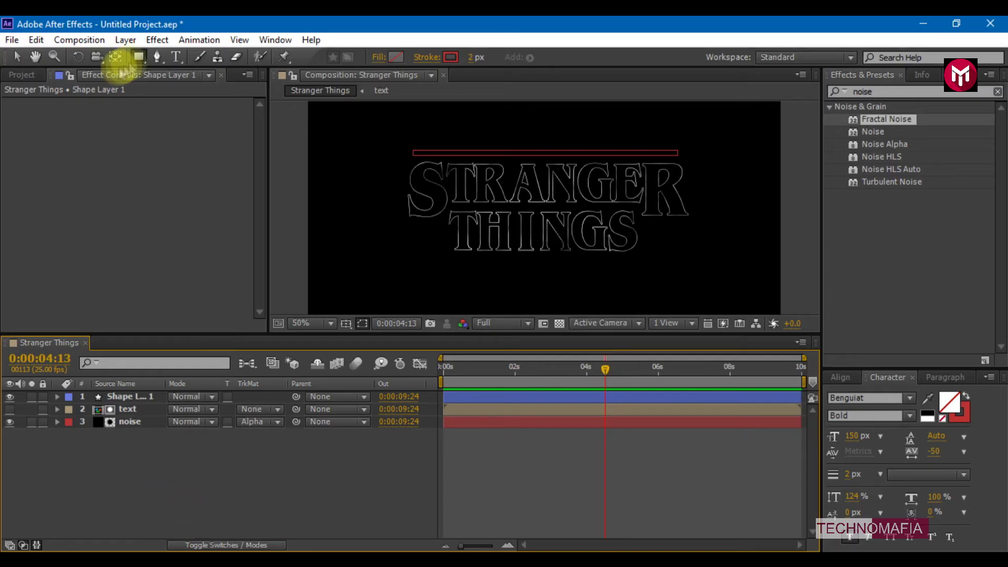
click(398, 235)
key(u)
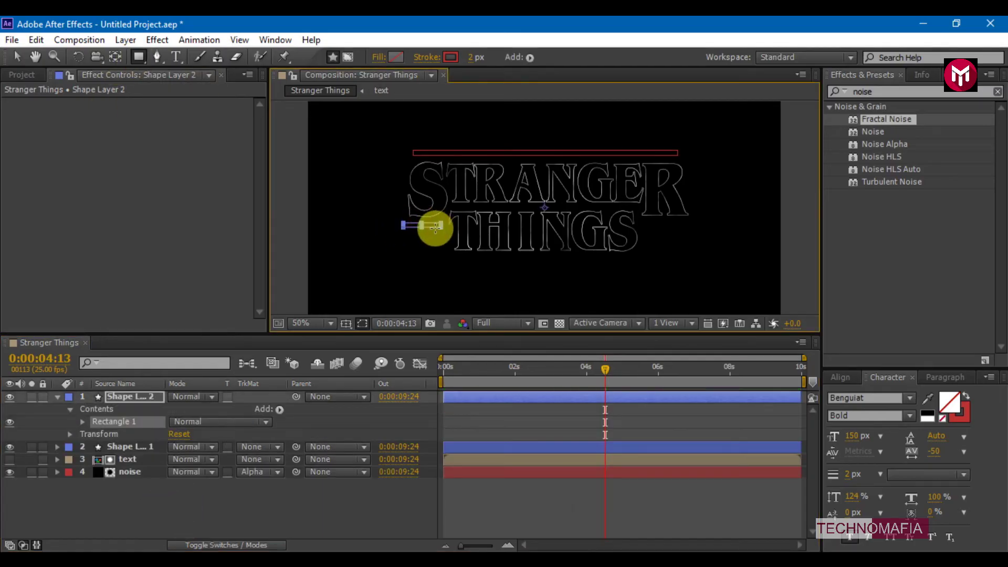
key(ctrl+d)
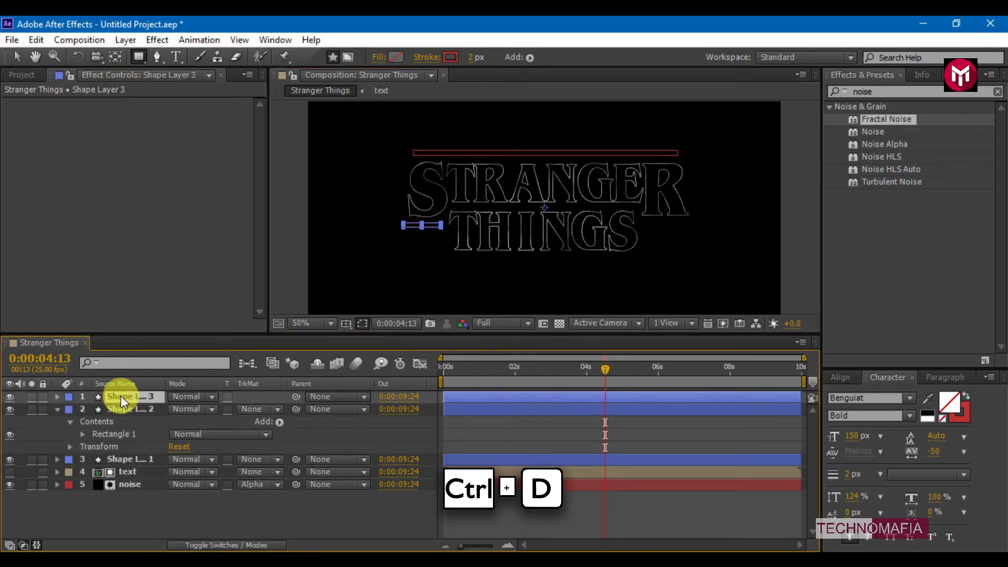
Move one bar copy right of THINGS and adjust the copies' anchor points
key(v)
drag(414, 226, 648, 229)
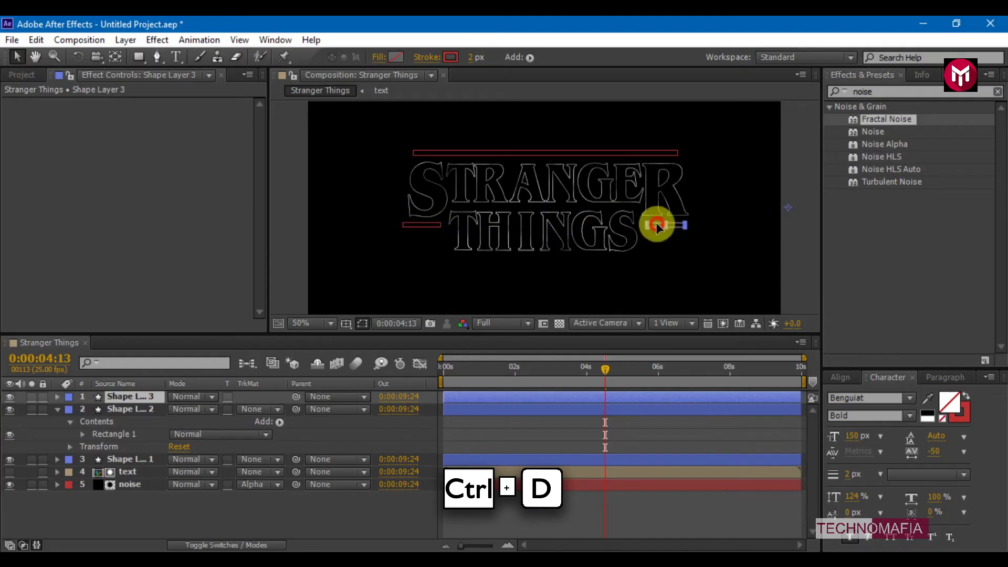
key(y)
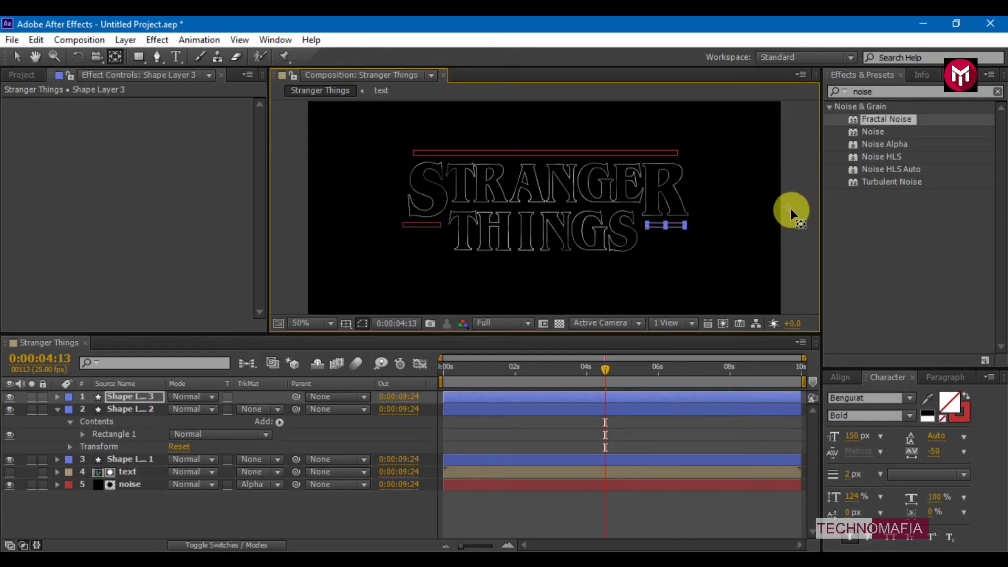
click(675, 229)
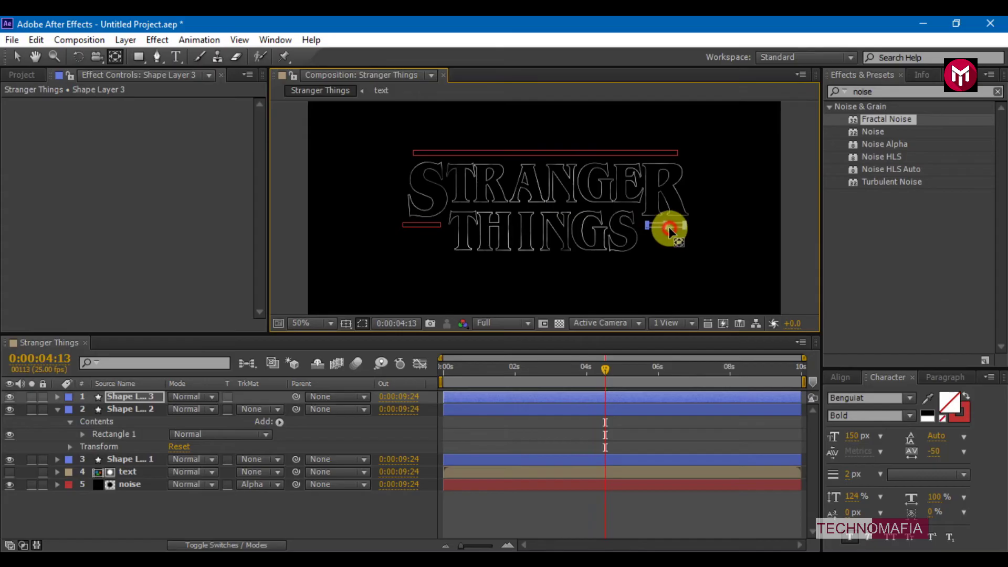
click(422, 225)
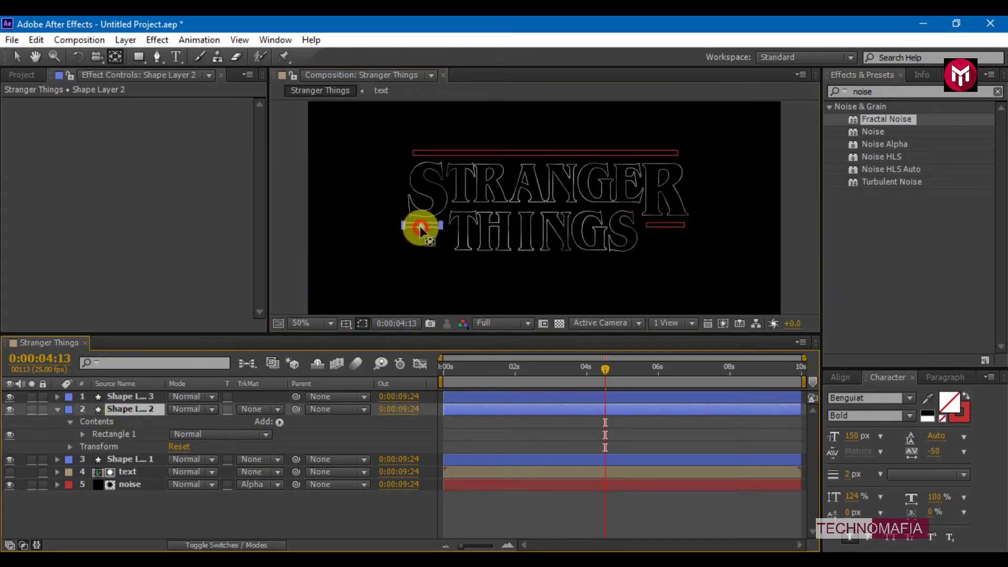
Keyframe the left bar's horizontal scale at 5:00 with easy ease
key(v)
click(71, 447)
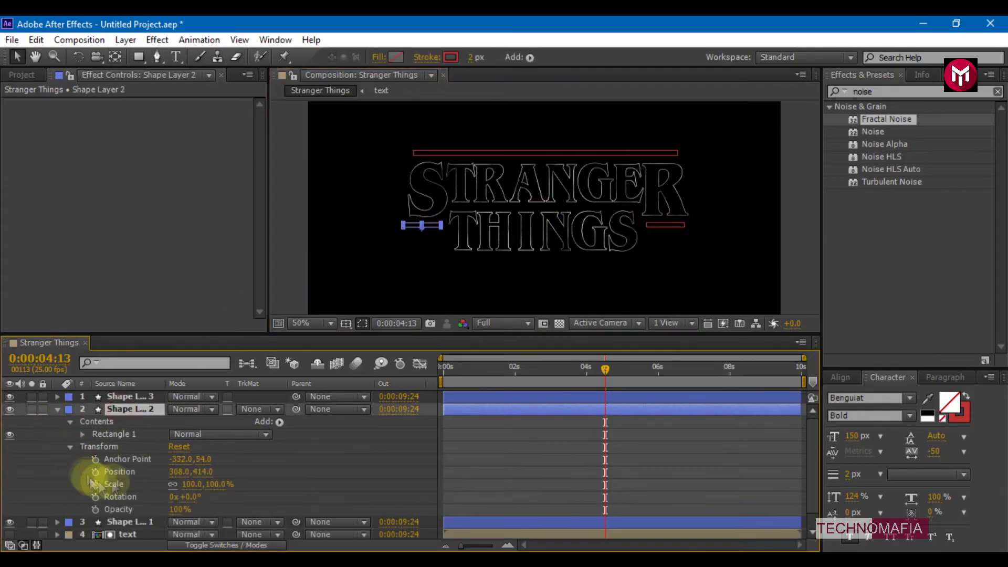
click(192, 484)
text(0)
key(Return)
click(623, 370)
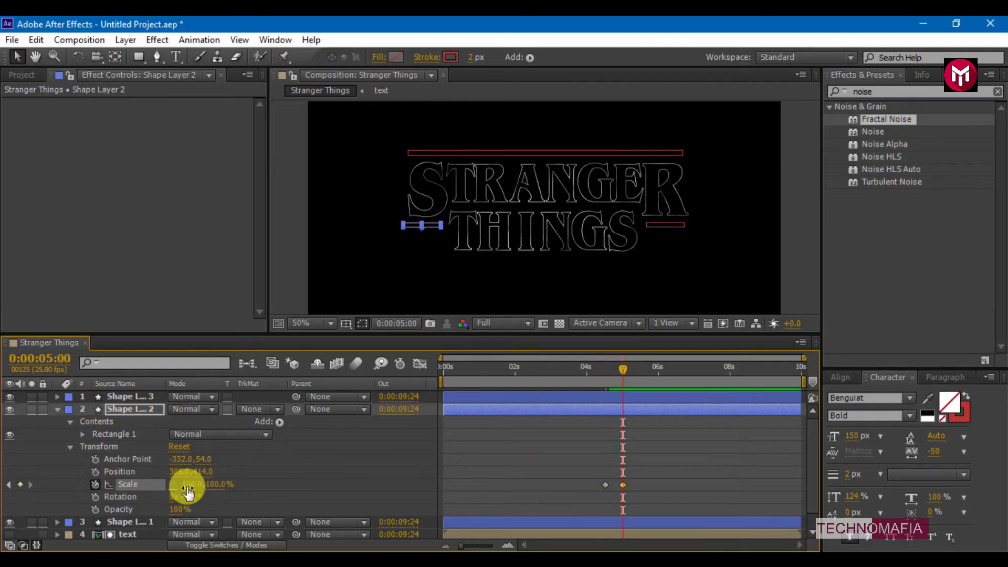
right_click(605, 485)
click(428, 394)
click(59, 409)
Keyframe the right bar's scale at 4:13 with easy ease
click(61, 399)
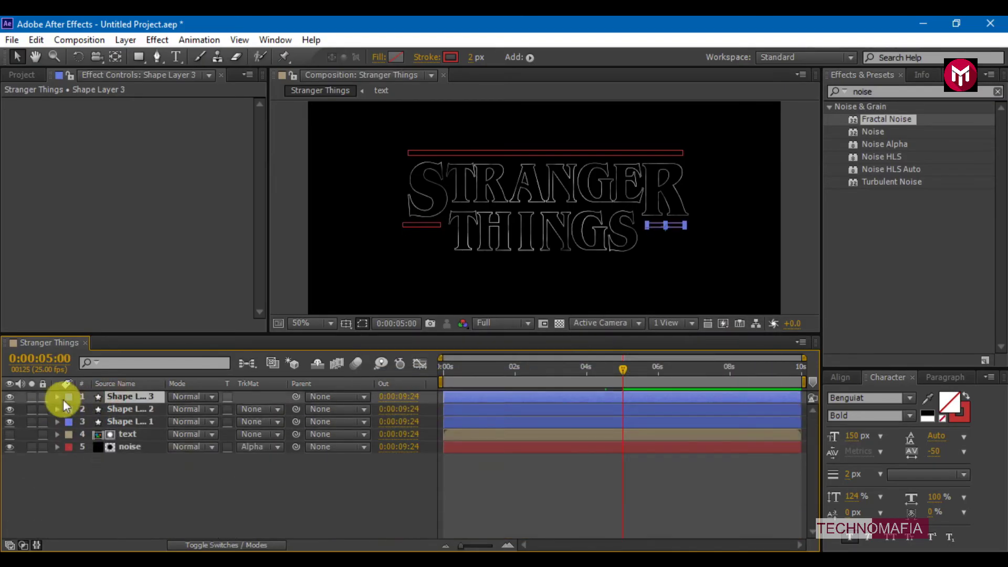
click(70, 422)
click(95, 459)
click(605, 366)
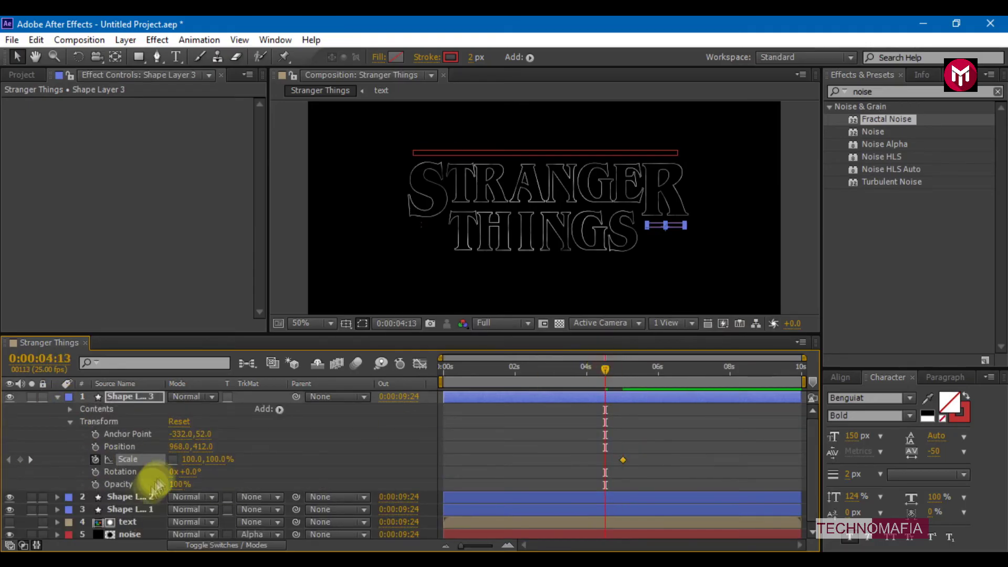
right_click(623, 460)
click(435, 352)
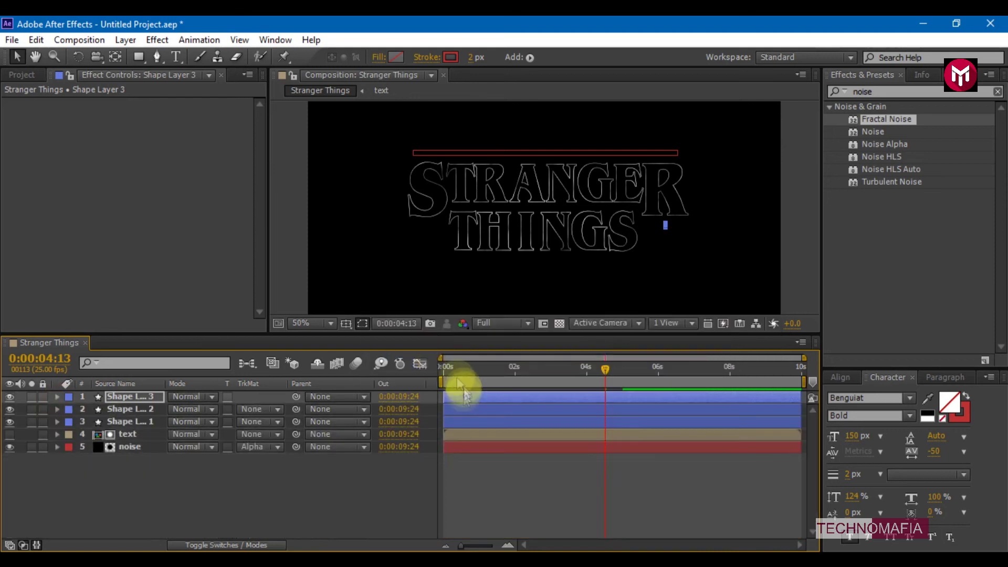
Preview the animation, then pre-compose all layers into 'Final text'
key(space)
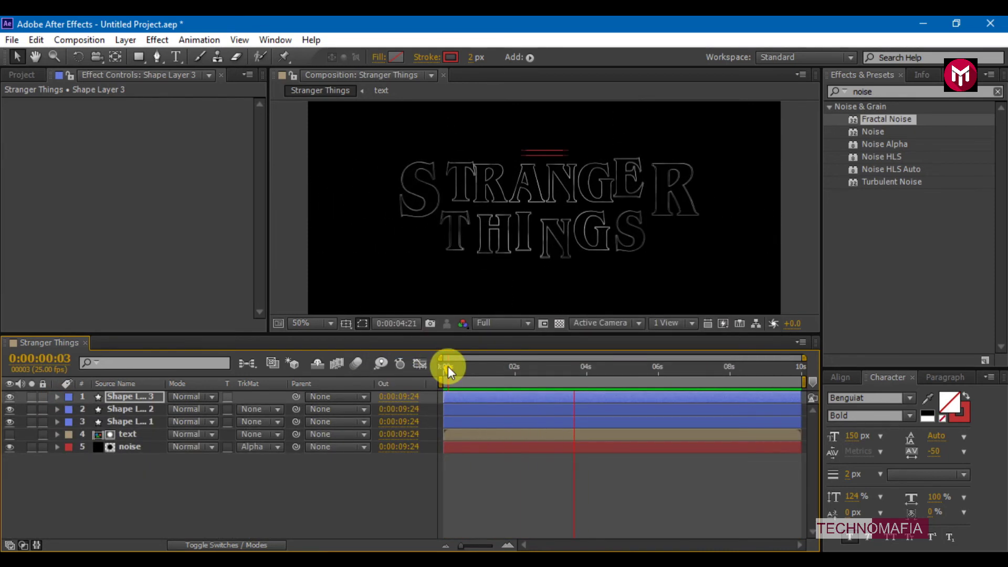
key(space)
drag(141, 478, 106, 400)
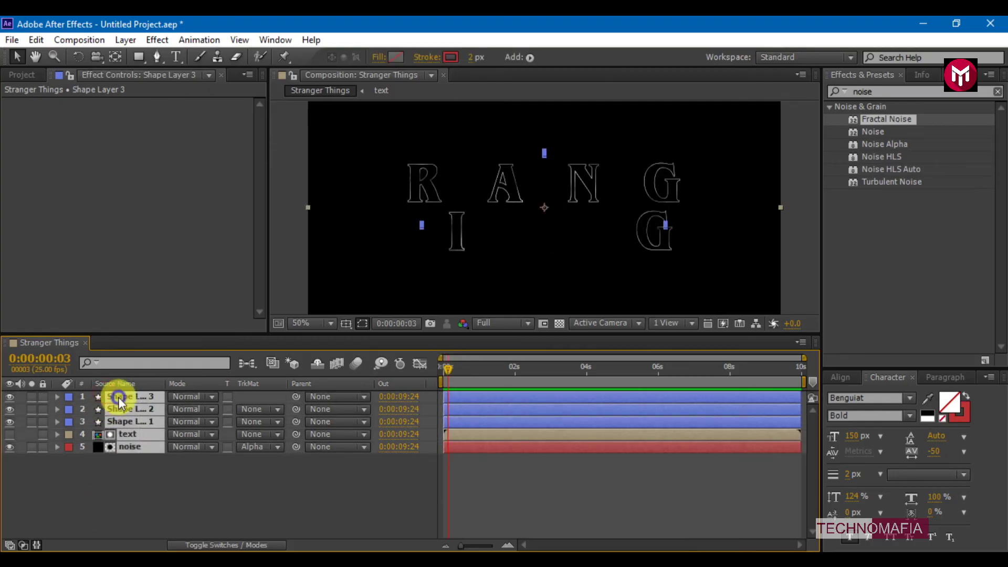
right_click(105, 399)
click(151, 458)
text(Final t)
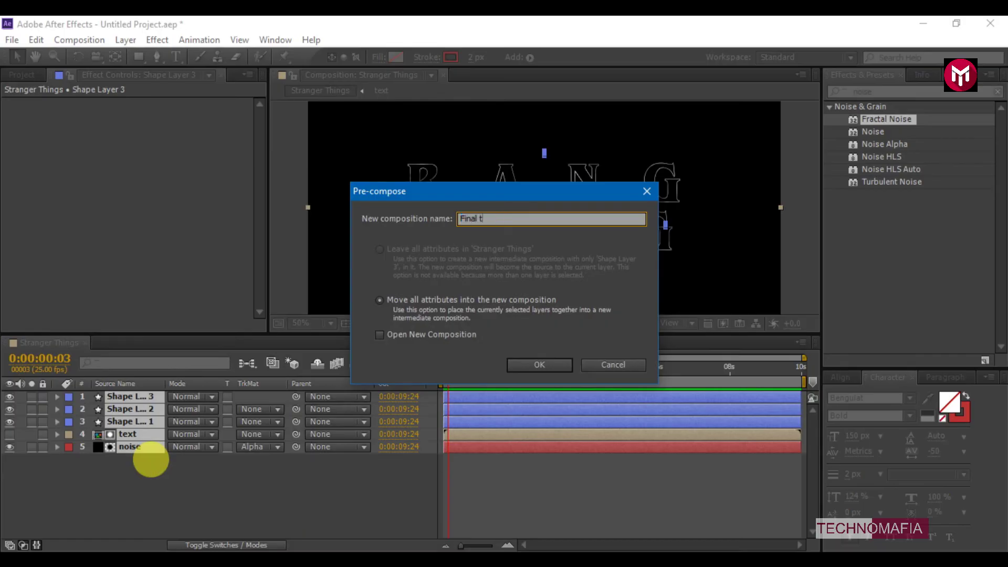
text(ext)
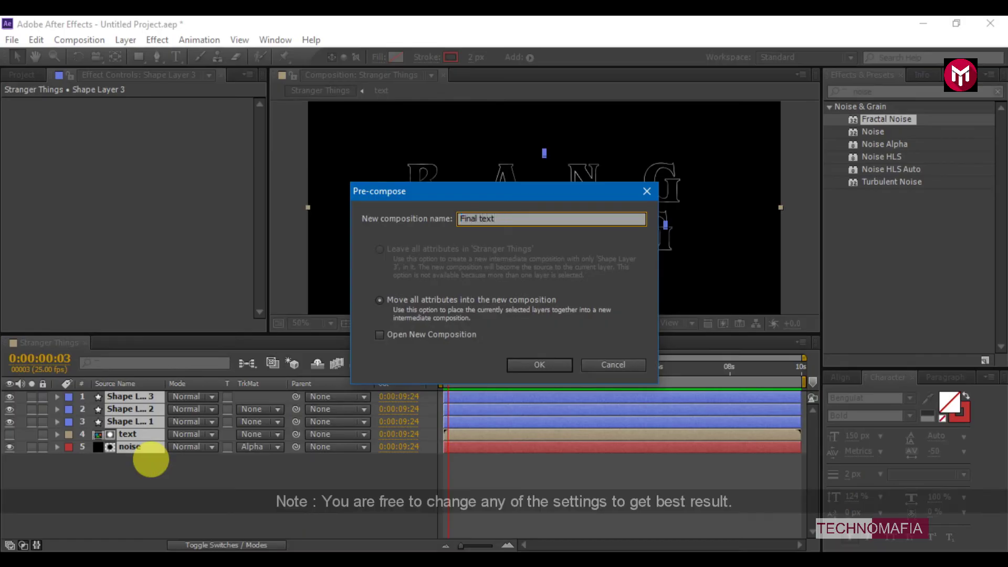
key(Return)
Apply Tint to Final text with Map White To set to dark red
click(859, 93)
text(tint)
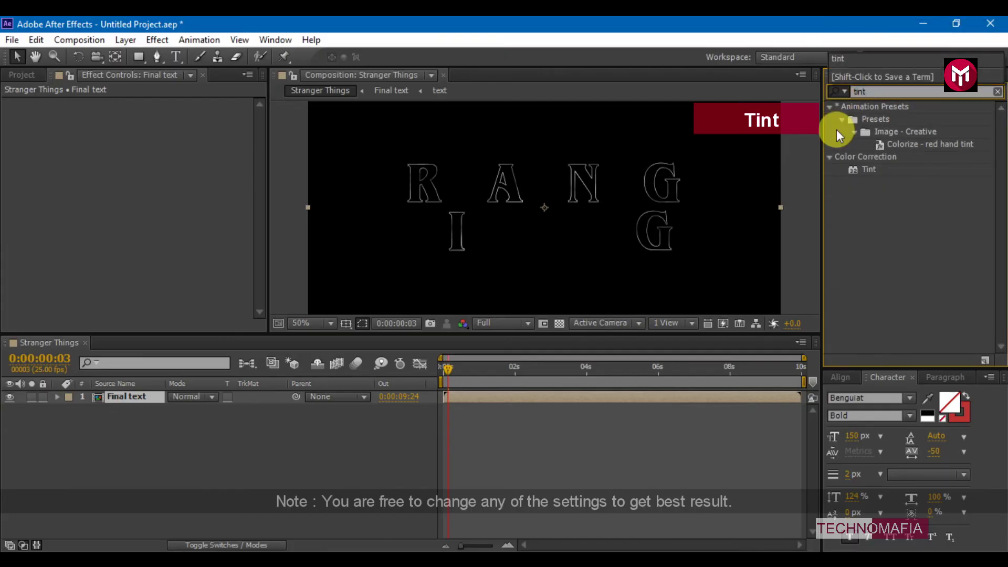
click(864, 171)
double_click(864, 171)
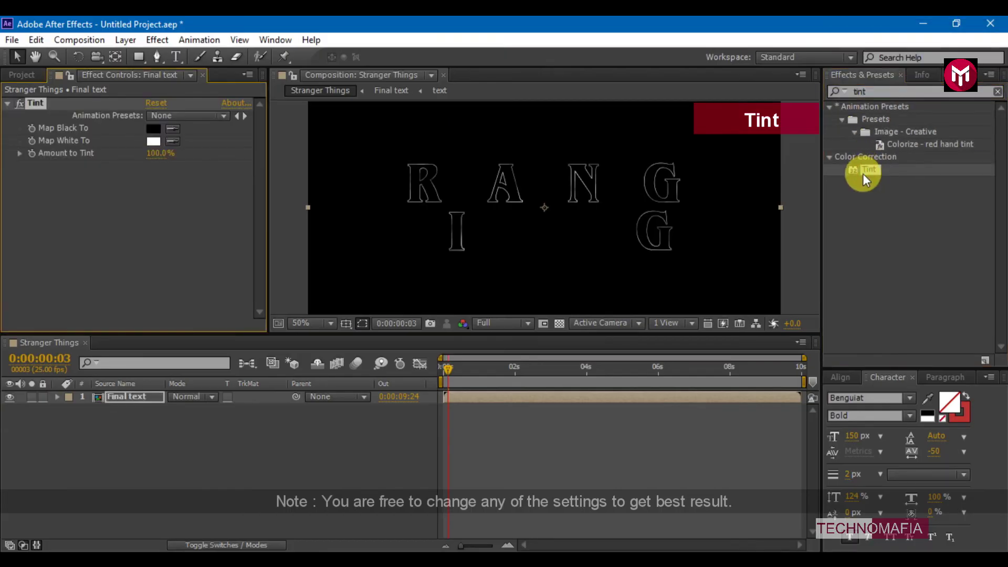
click(153, 140)
click(761, 169)
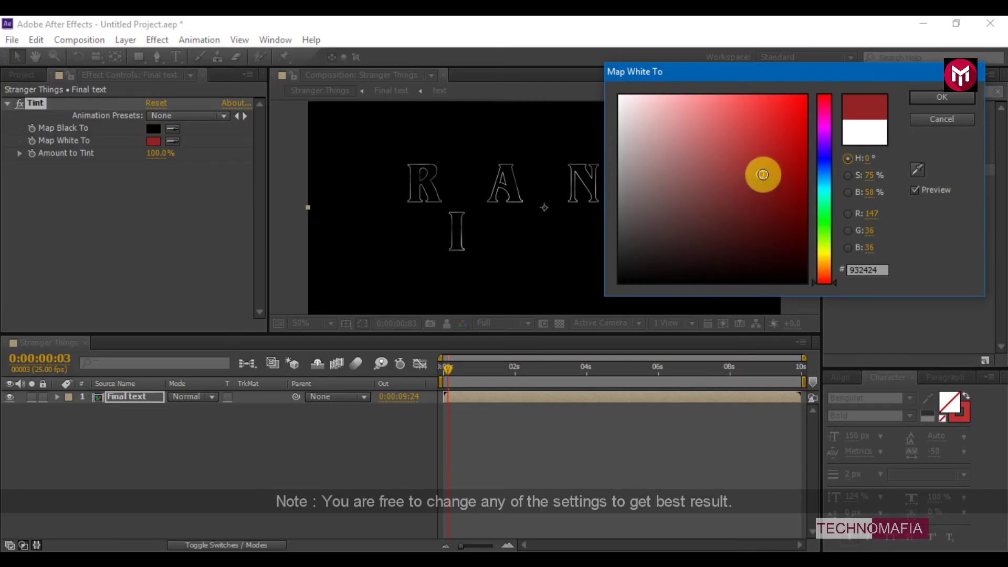
click(782, 171)
key(Return)
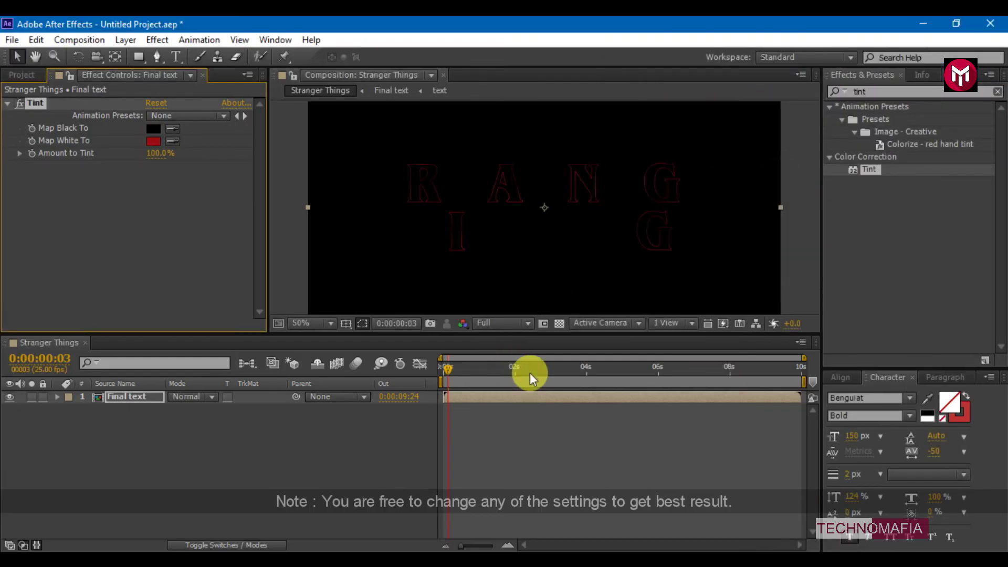
Apply Glow to Final text and set its threshold to 30%
click(530, 372)
click(858, 92)
text(glow)
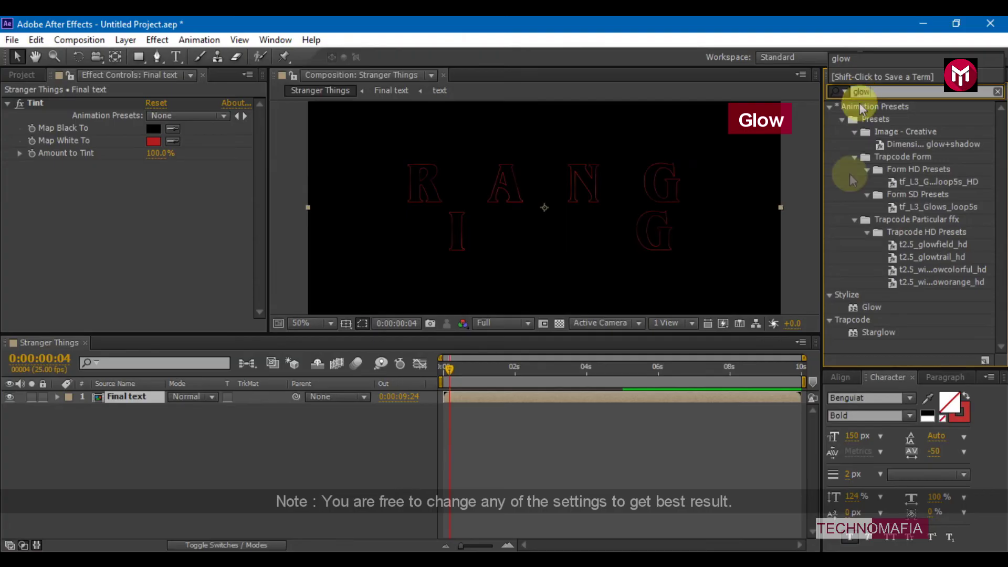
double_click(871, 307)
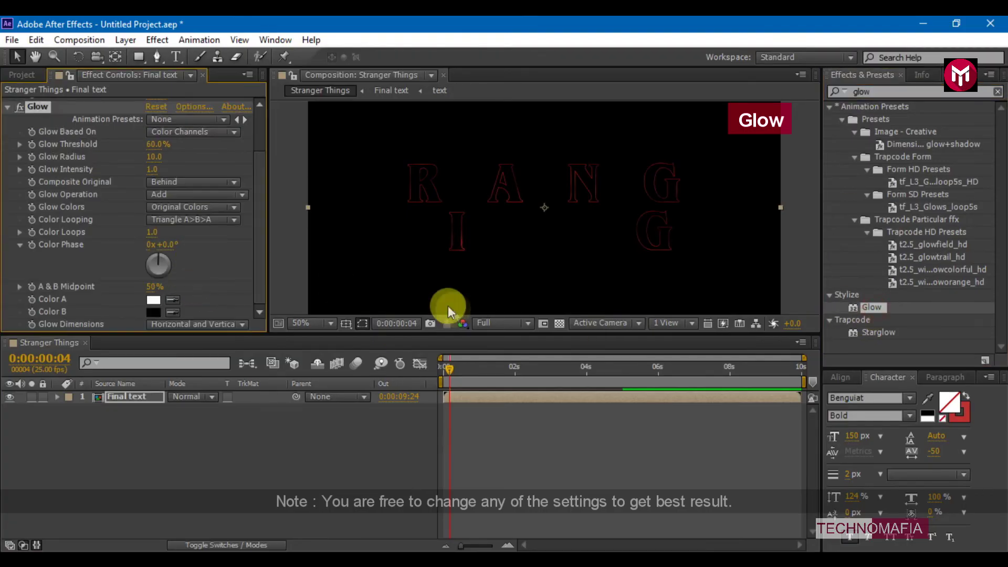
click(603, 373)
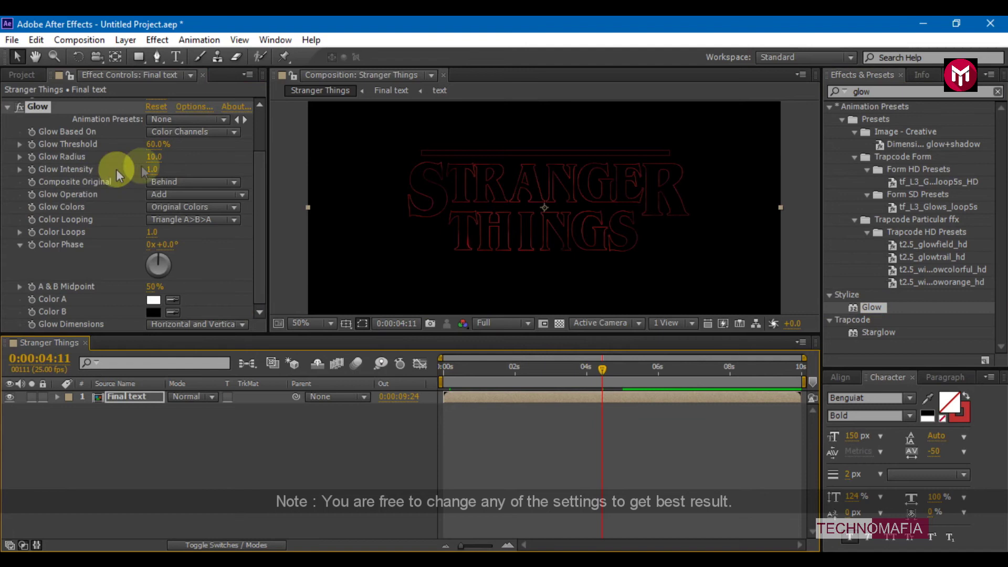
click(157, 146)
text(30)
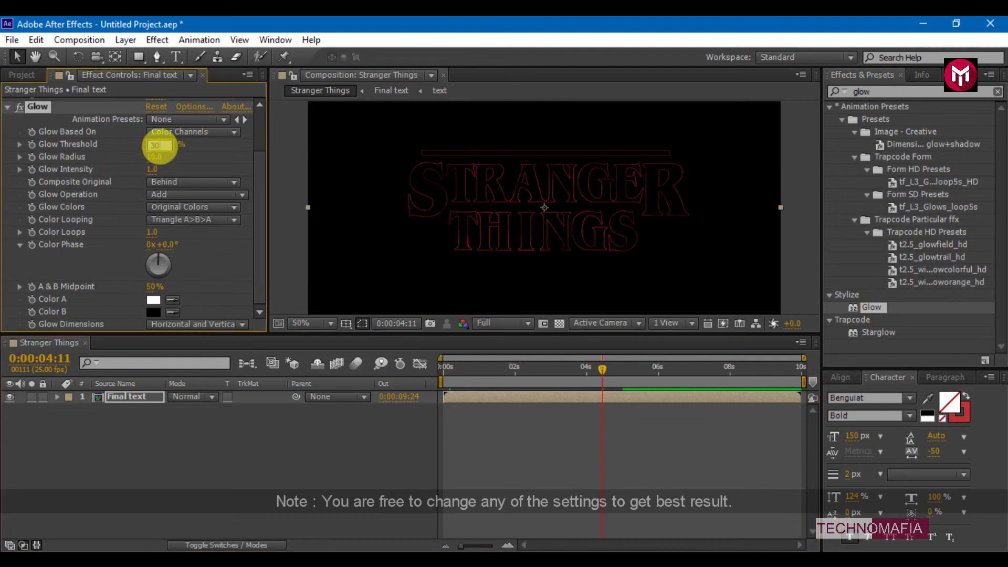
Set the Glow's Color A to dark red and Color B to orange
click(154, 300)
mouse_move(709, 204)
mouse_down()
mouse_move(741, 207)
mouse_move(754, 187)
mouse_up()
key(Return)
click(153, 312)
click(823, 271)
click(793, 95)
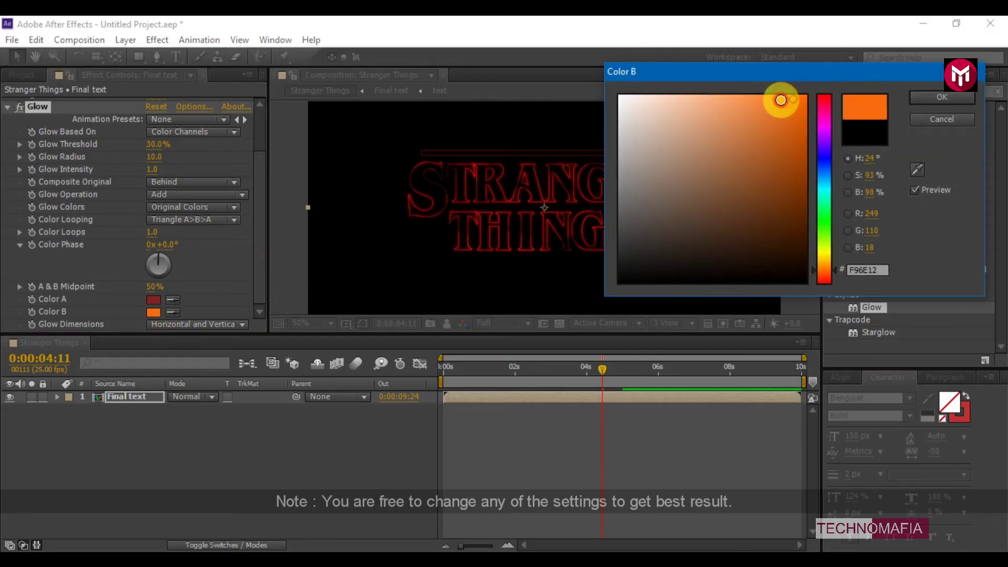
key(Return)
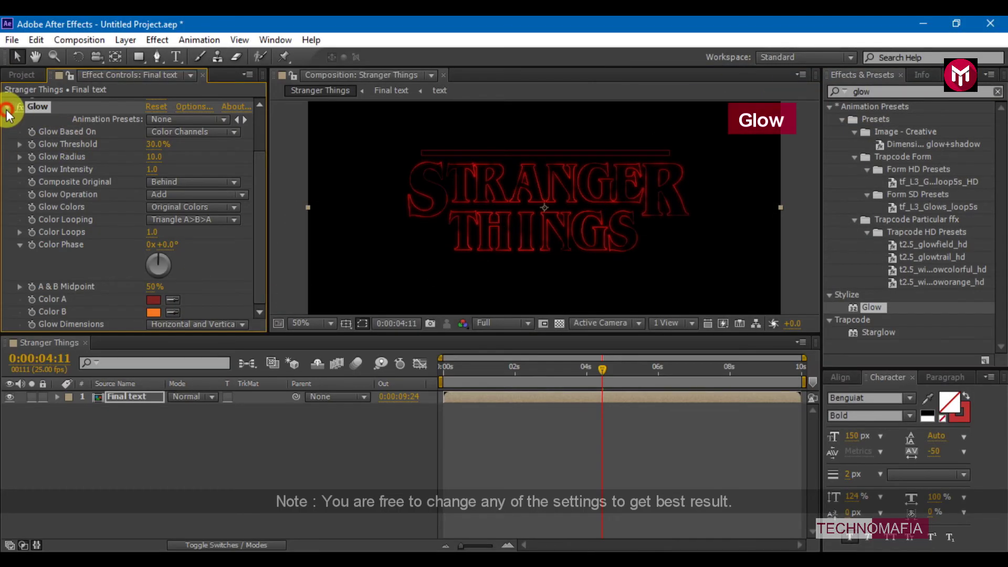
Add Glow 2 with radius 200, threshold 25%, red Color A and orange Color B
click(10, 106)
double_click(866, 308)
text(200)
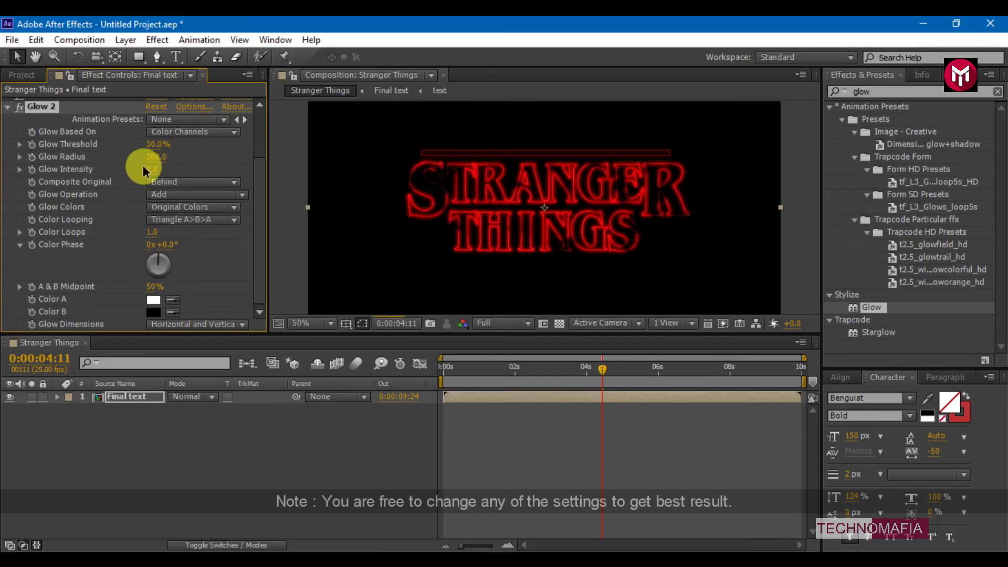
click(158, 302)
click(732, 118)
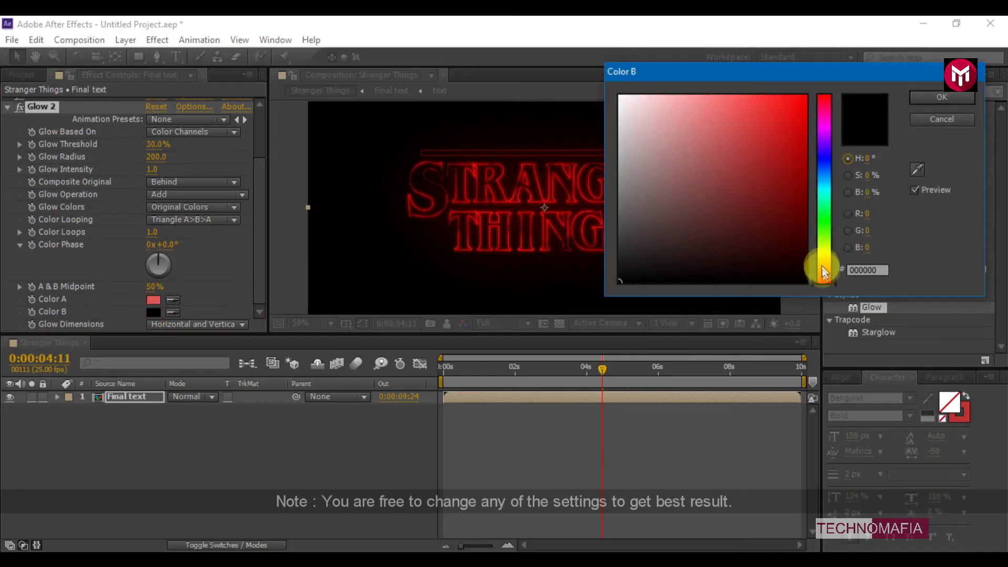
click(822, 266)
click(787, 139)
key(Return)
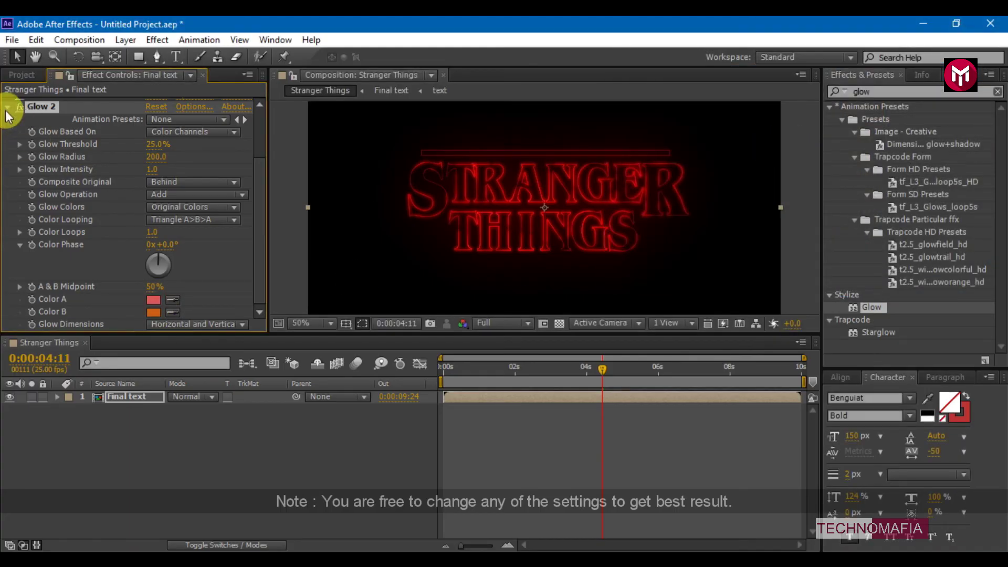
Apply Hue/Saturation with master saturation -25, then collapse the effect settings
click(6, 106)
click(147, 218)
click(867, 93)
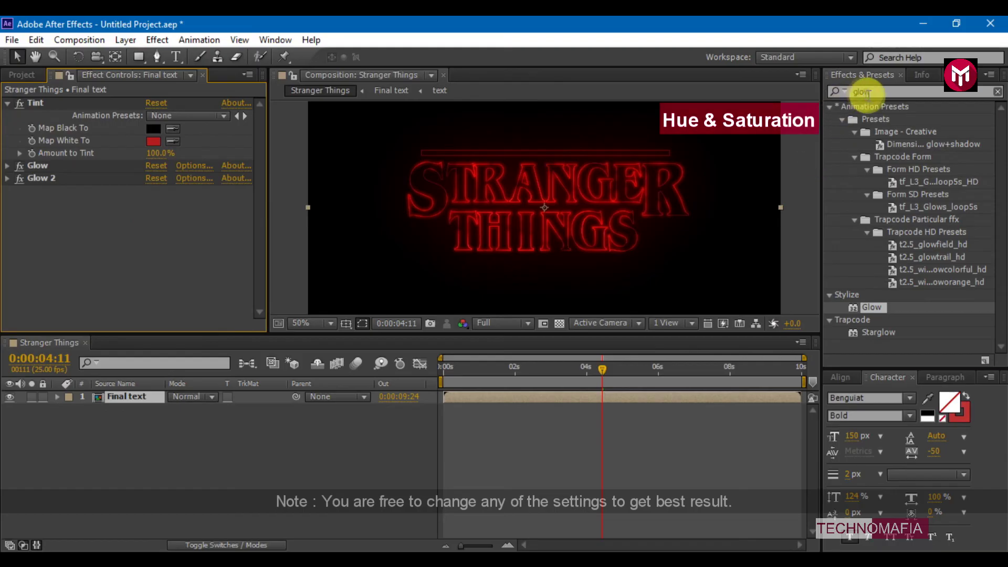
text(hue)
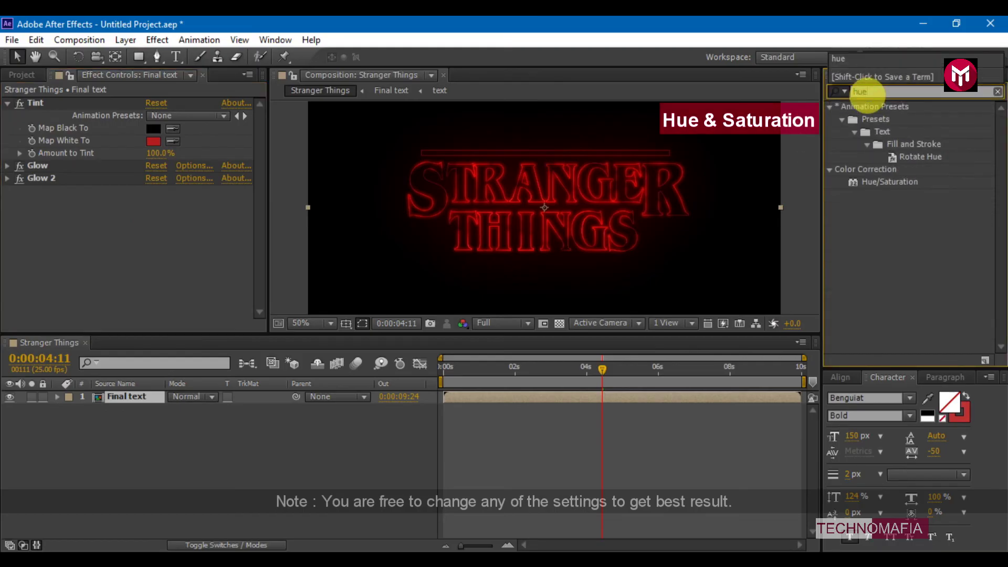
double_click(880, 180)
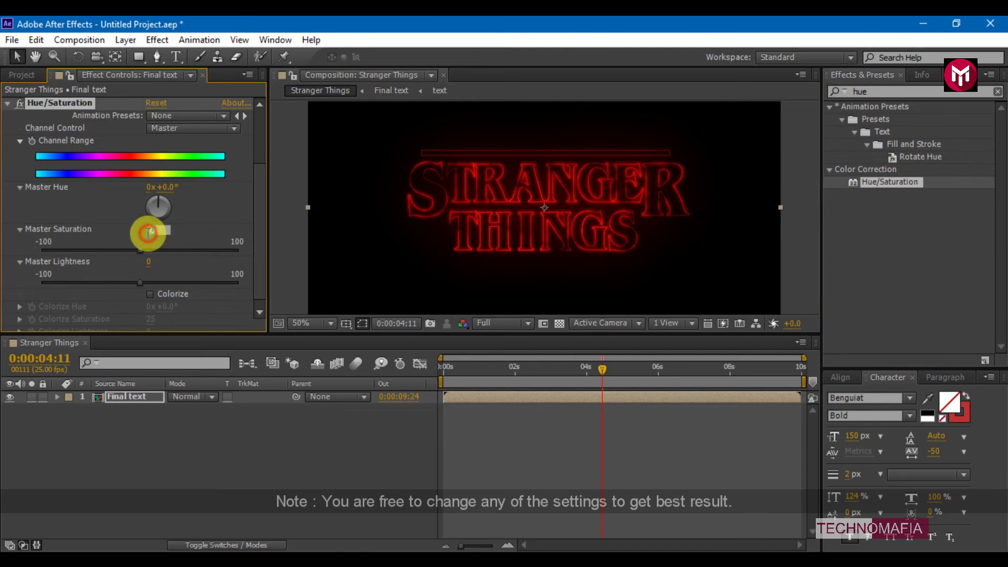
text(-25)
click(8, 110)
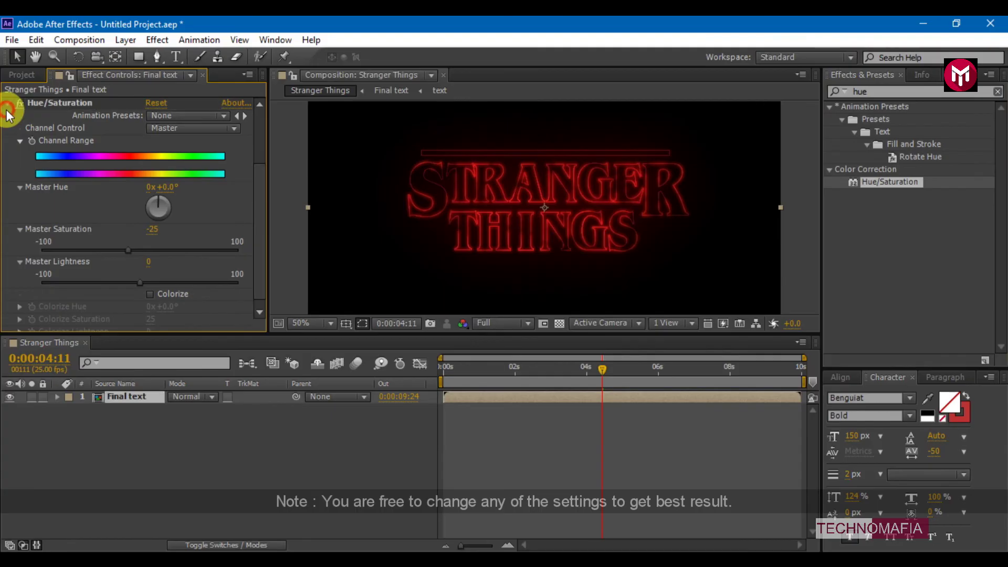
click(6, 109)
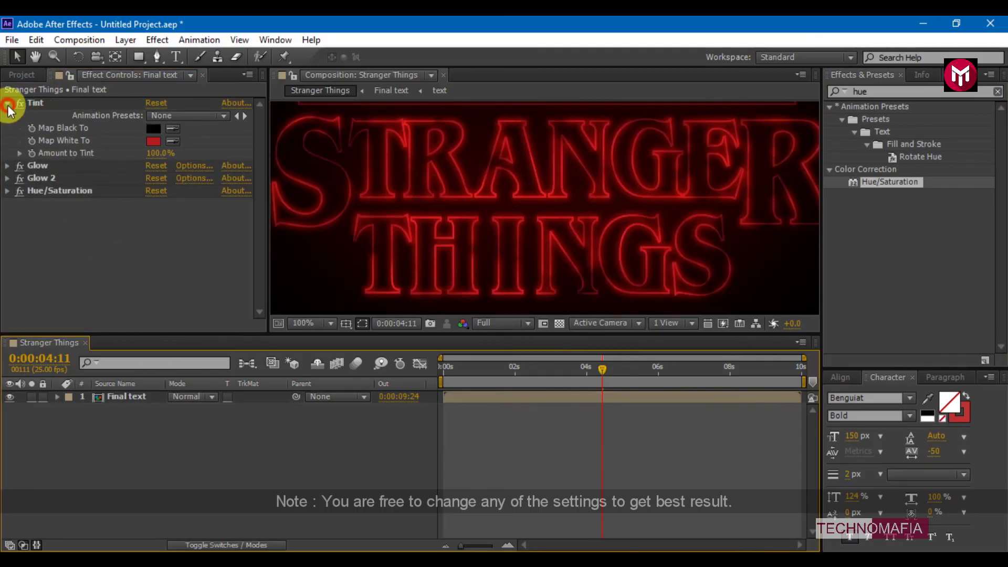
click(8, 102)
scroll(561, 239, up, 1)
scroll(561, 239, up, 3)
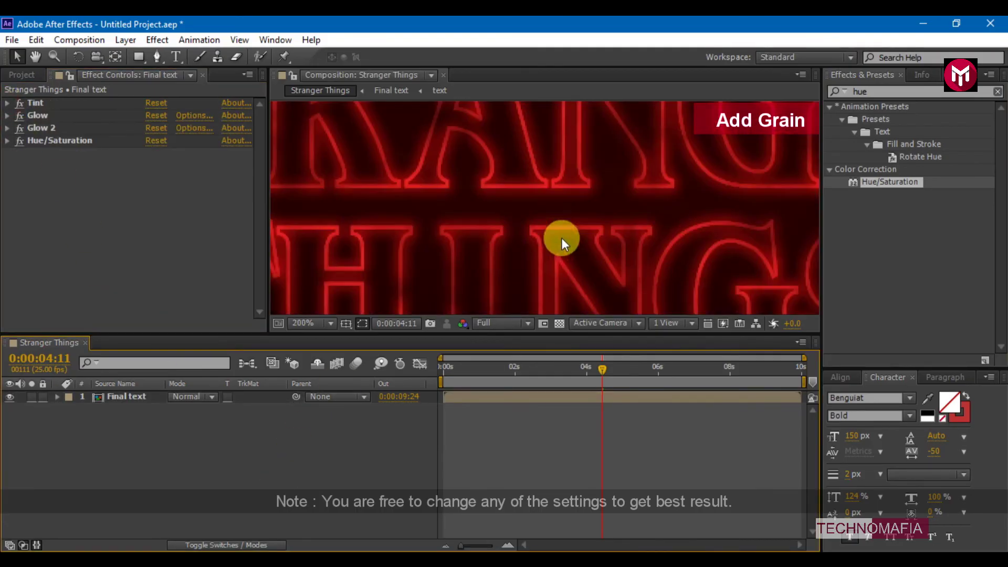
Drag Add Grain onto Final text, set to Final Output with intensity 1.5
click(873, 92)
text(grain)
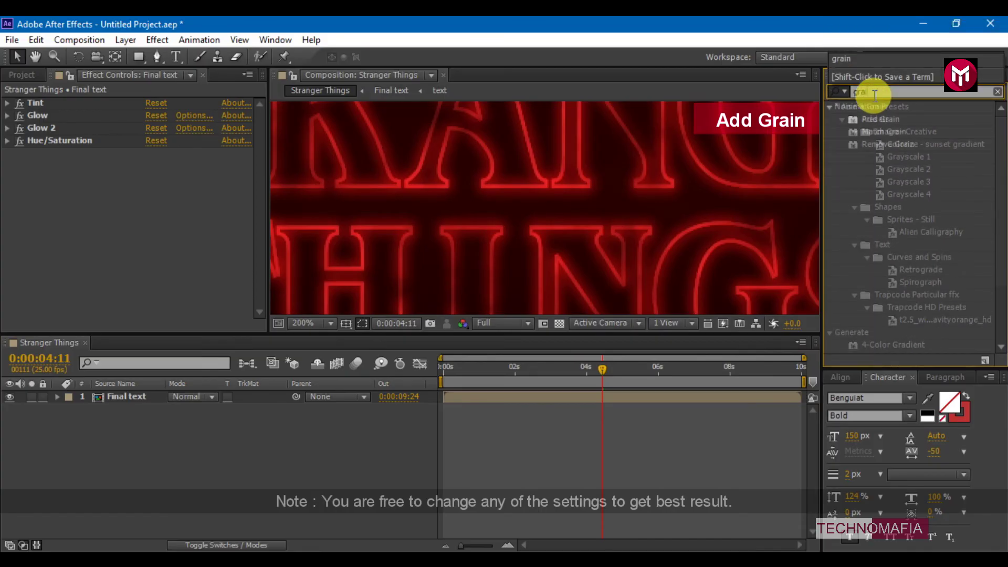
click(871, 120)
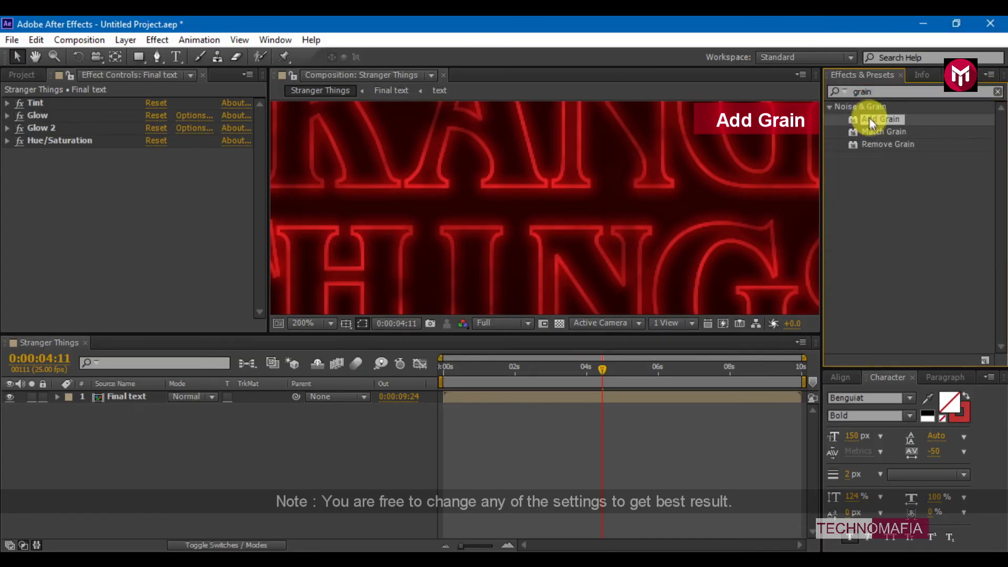
click(118, 398)
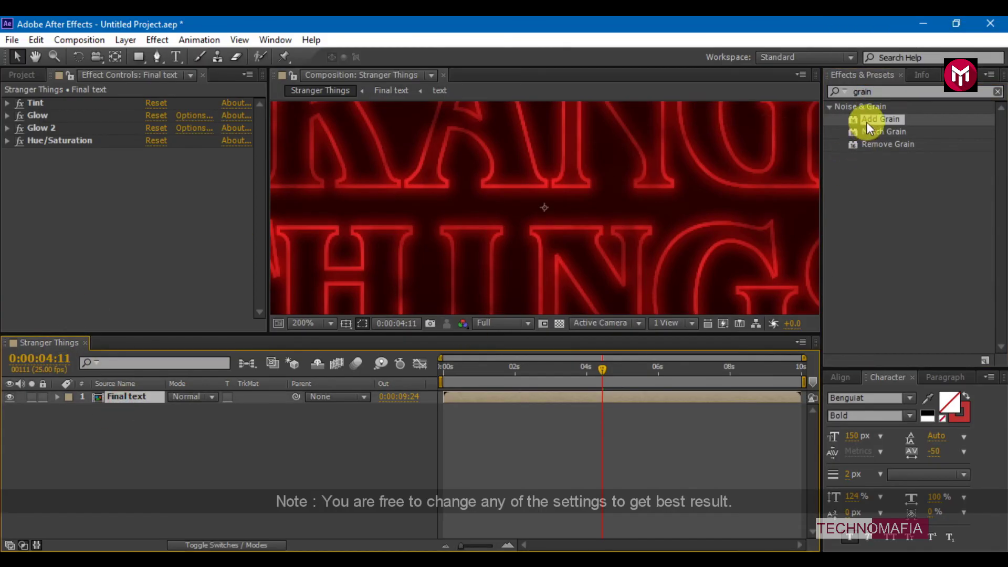
drag(866, 123, 281, 192)
key(/)
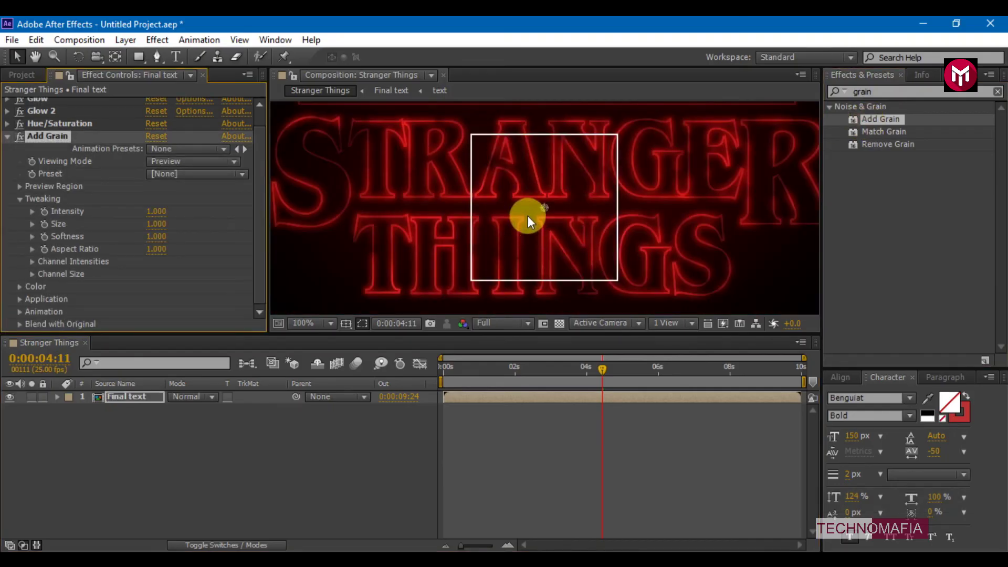
click(166, 161)
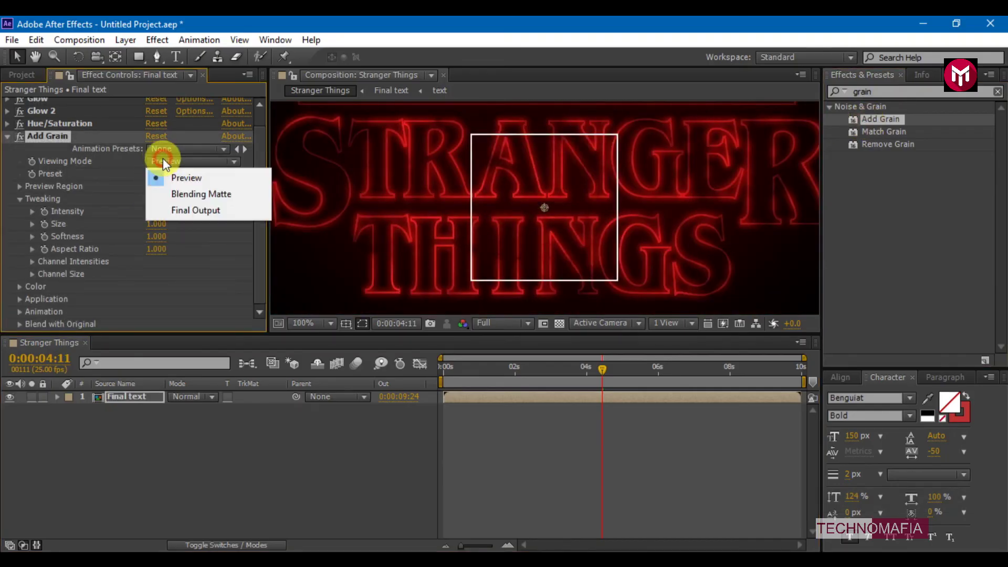
click(179, 209)
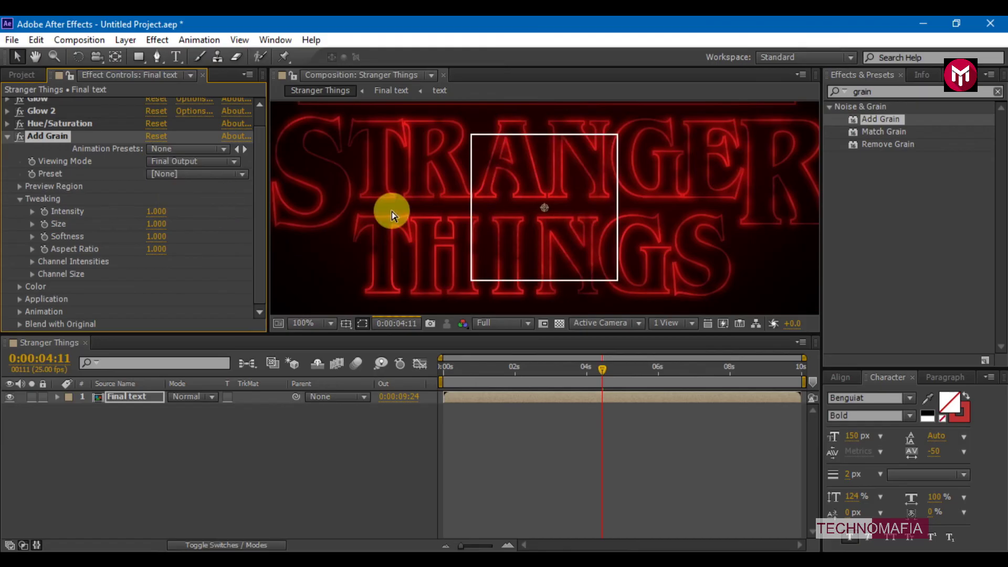
scroll(393, 211, down, 1)
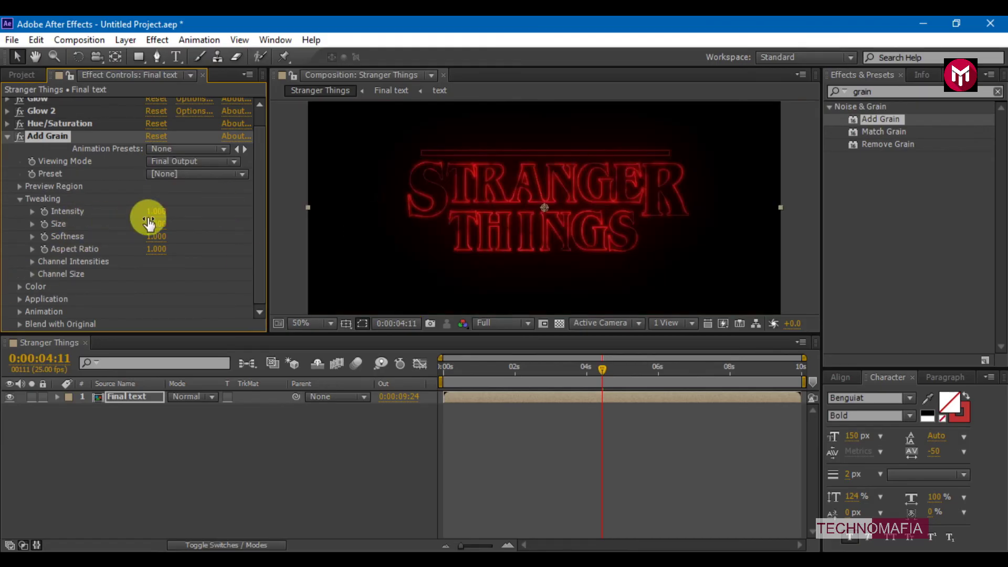
text(1.5)
key(Return)
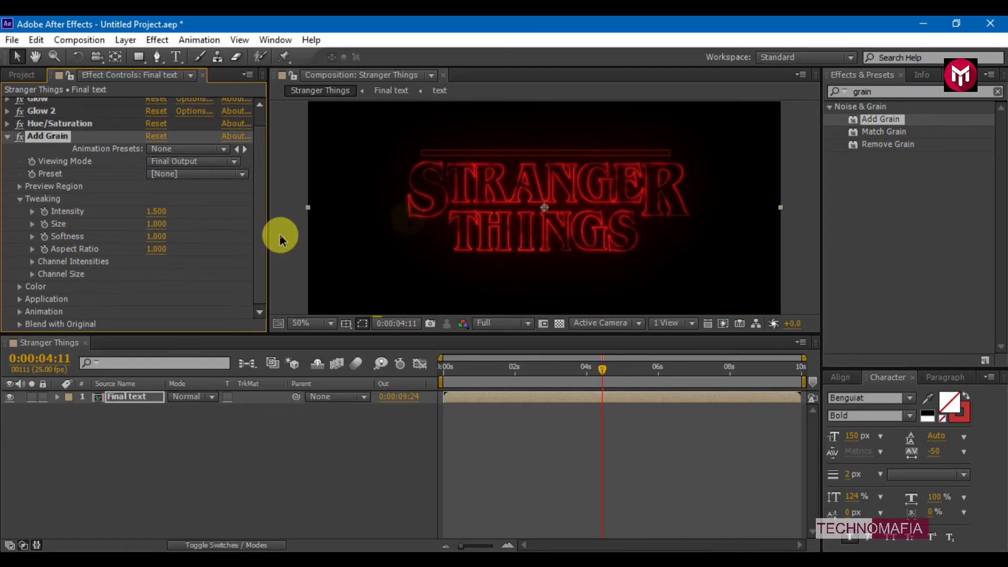
Add a camera named cam1 and make the Final text layer 3D
click(9, 137)
click(146, 418)
right_click(126, 430)
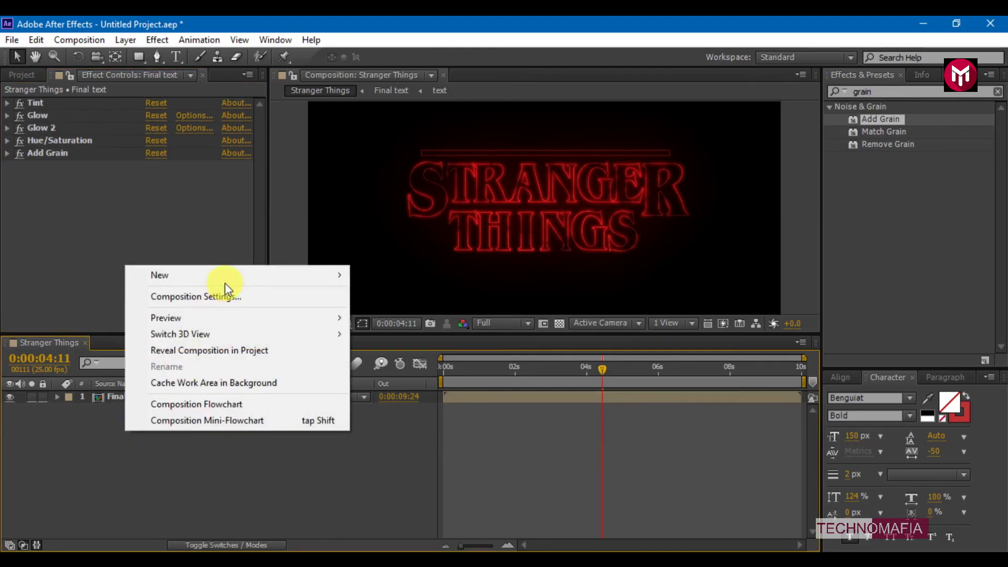
mouse_move(159, 274)
click(385, 348)
text(cam1)
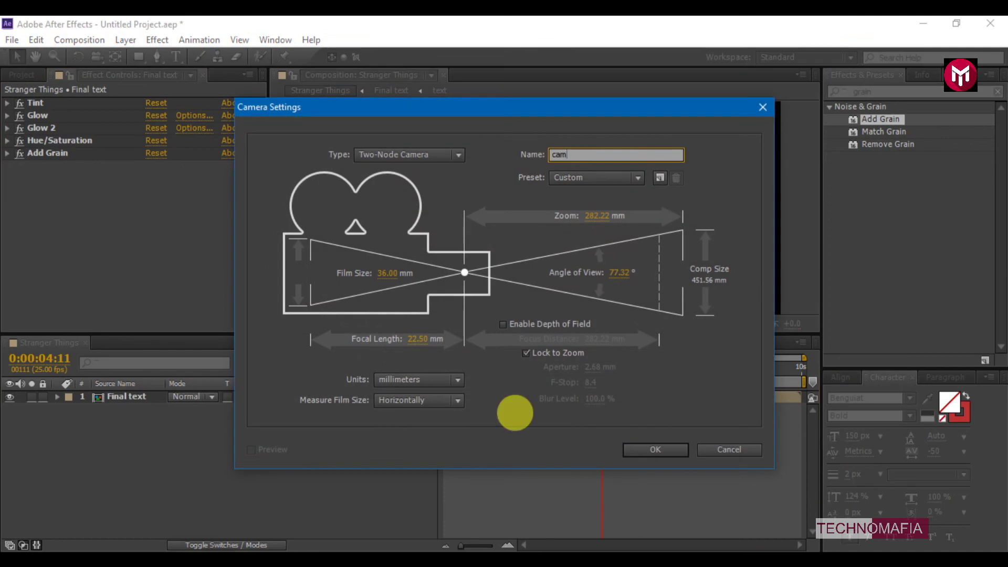
key(Return)
click(618, 347)
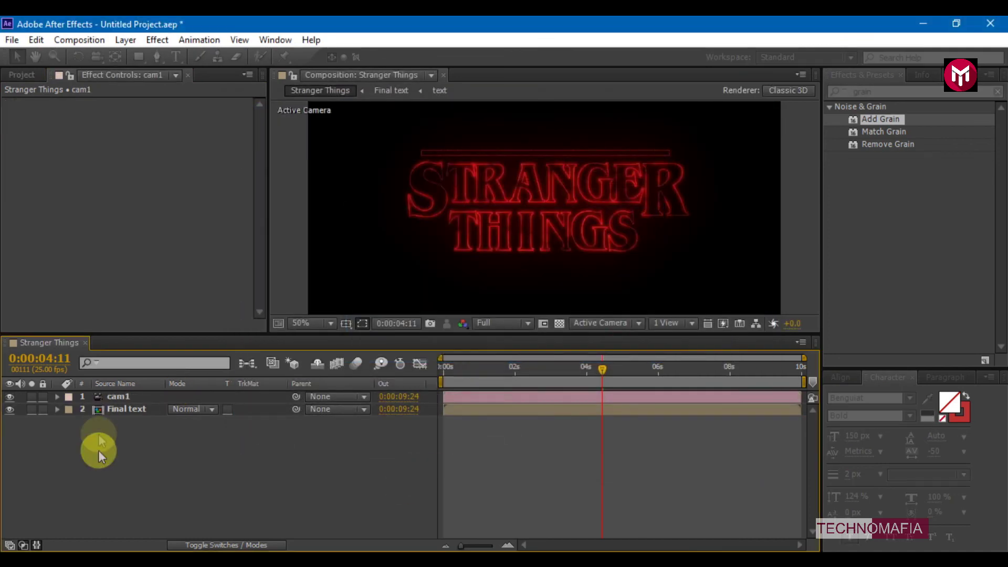
click(223, 543)
click(249, 411)
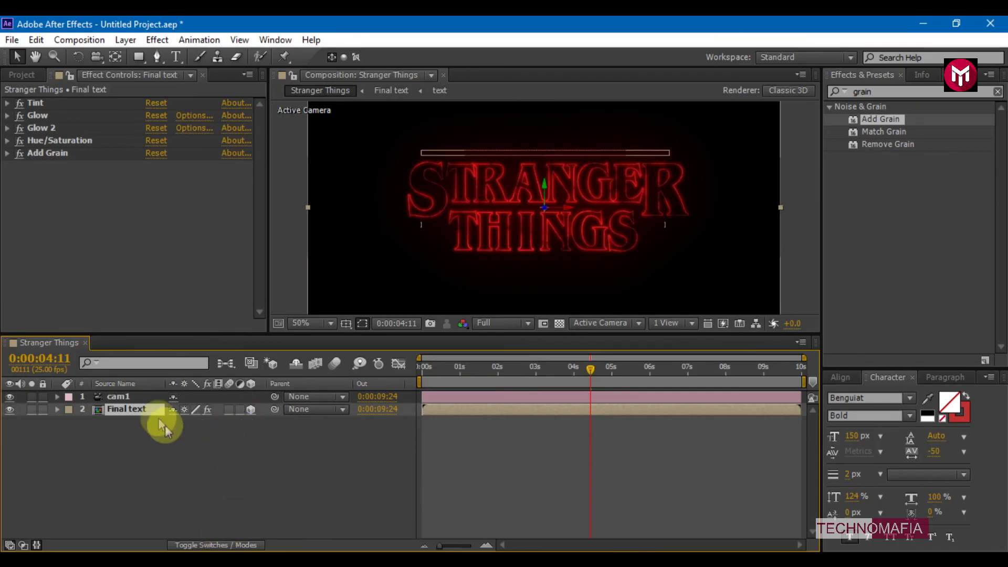
Add Position keyframes to cam1 at 0s and 6s
click(138, 401)
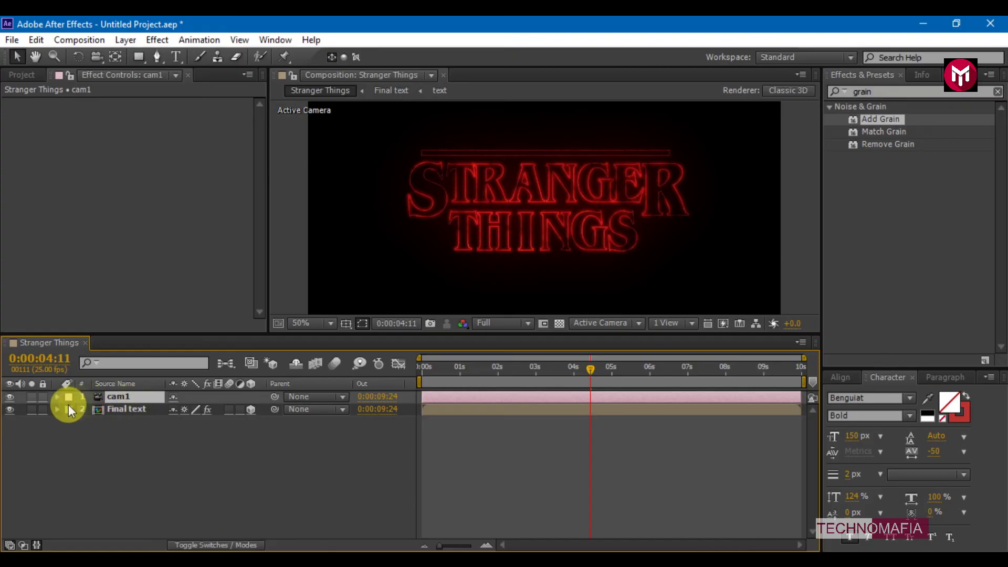
key(p)
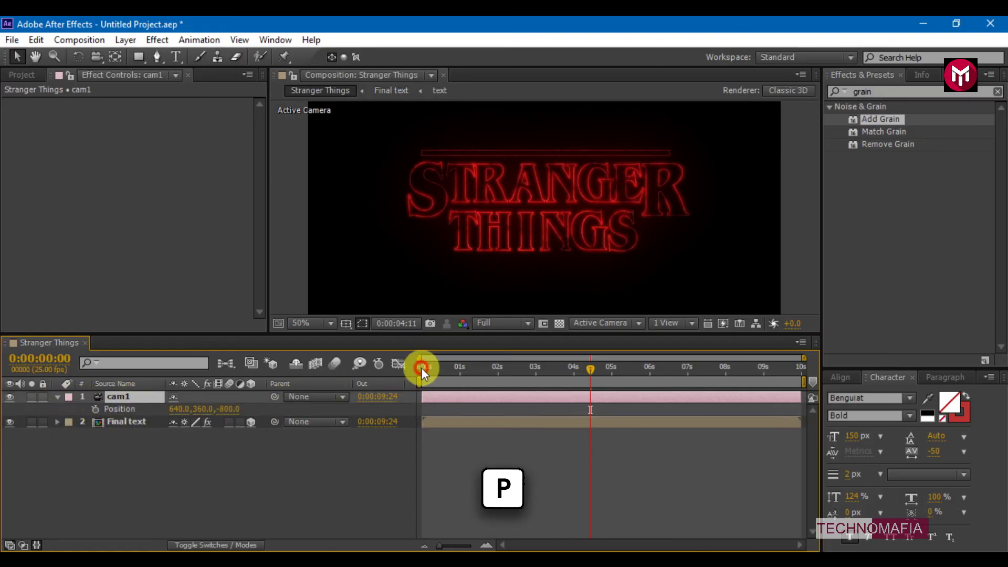
click(95, 409)
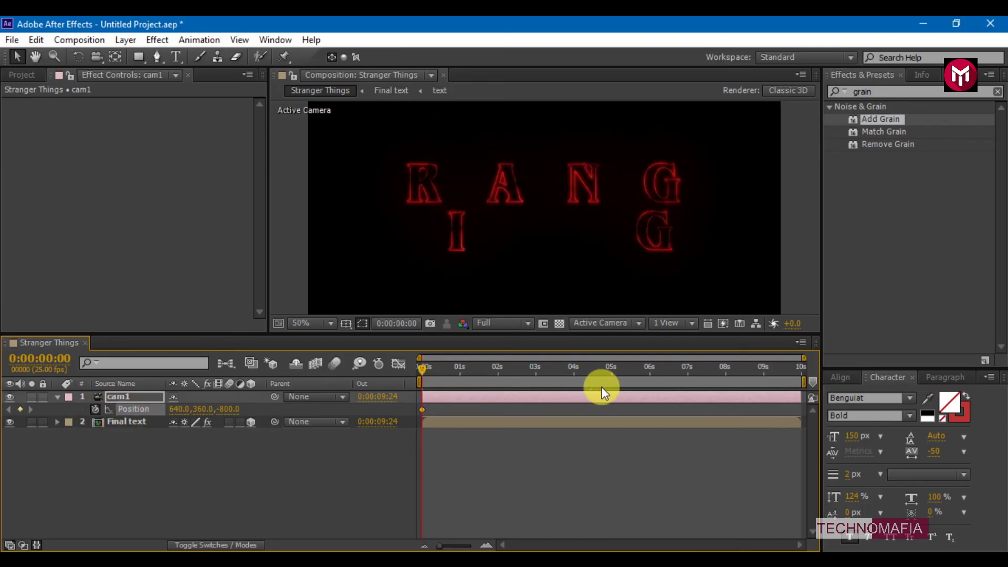
click(612, 378)
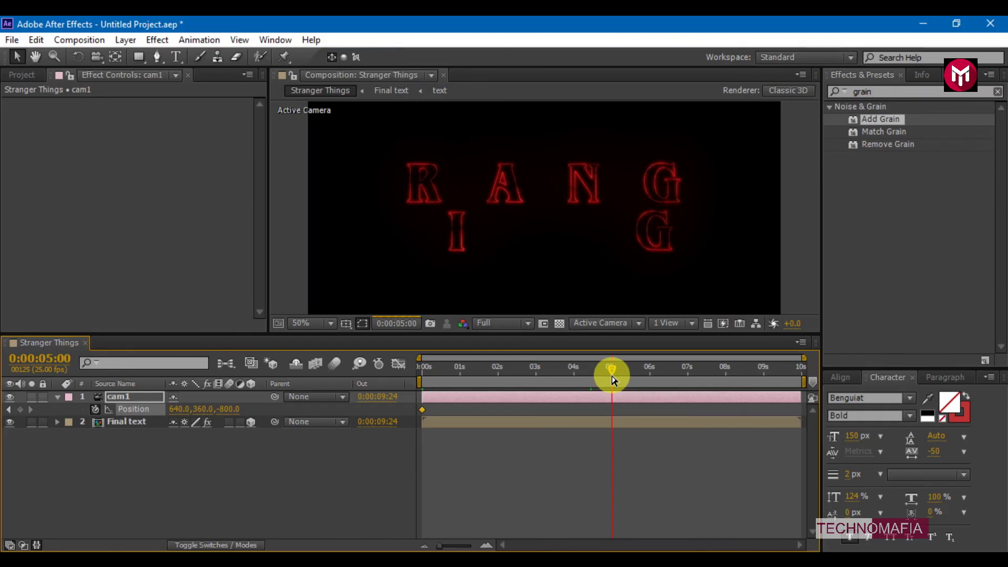
click(650, 373)
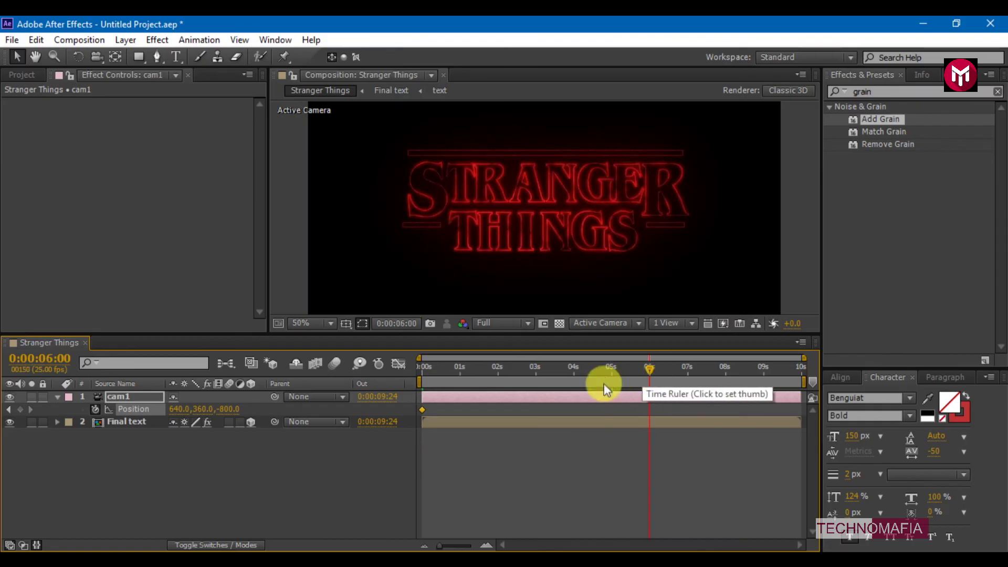
click(20, 410)
Set cam1's starting Z position at 0s to -200, close to the letters
click(423, 368)
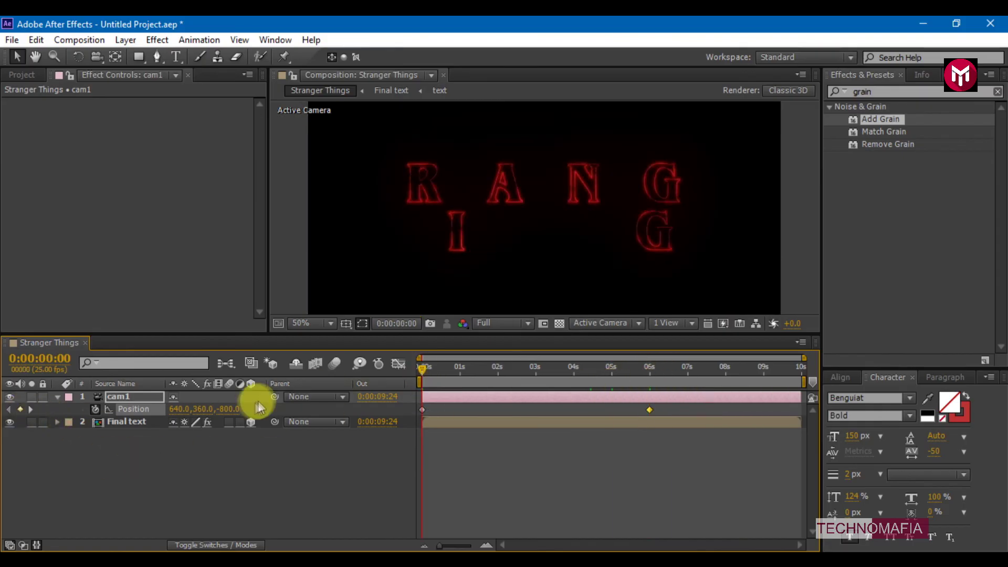
click(229, 409)
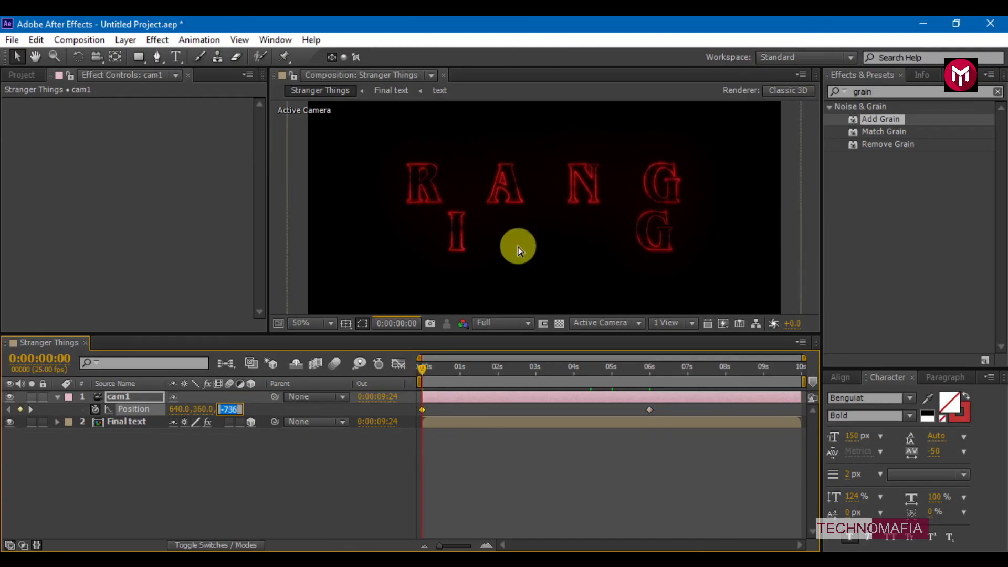
scroll(534, 261, down, 2)
key(shift+Up)
key(shift+Up)
key(shift+Up)
key(shift+Up)
key(shift+Up)
key(shift+Up)
key(shift+Up)
key(shift+Up)
key(shift+Up)
key(shift+Up)
key(shift+Up)
key(shift+Up)
key(shift+Up)
key(shift+Up)
key(shift+Up)
key(shift+Up)
key(shift+Up)
key(shift+Up)
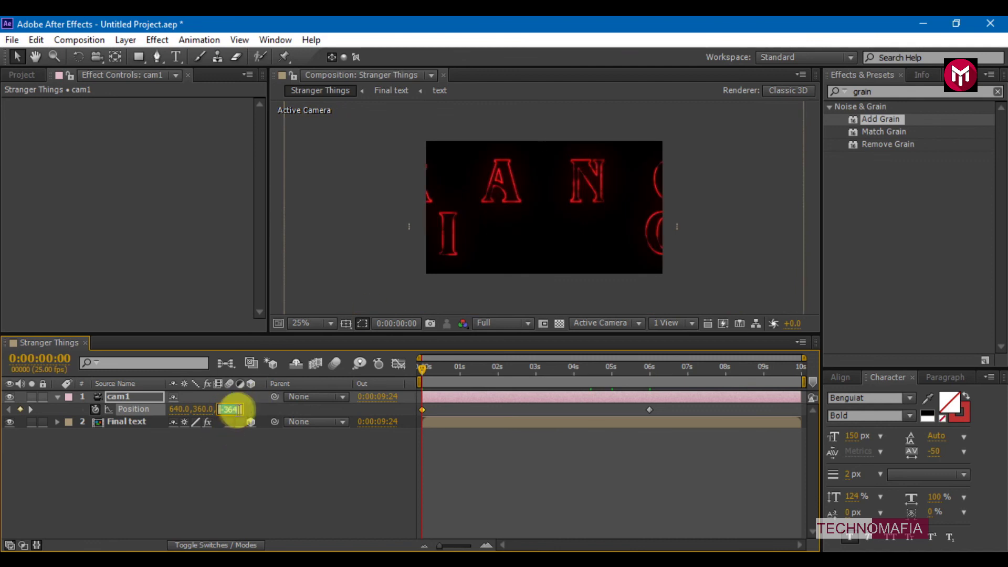
key(shift+Up)
key(shift+Up)
key(shift+Up)
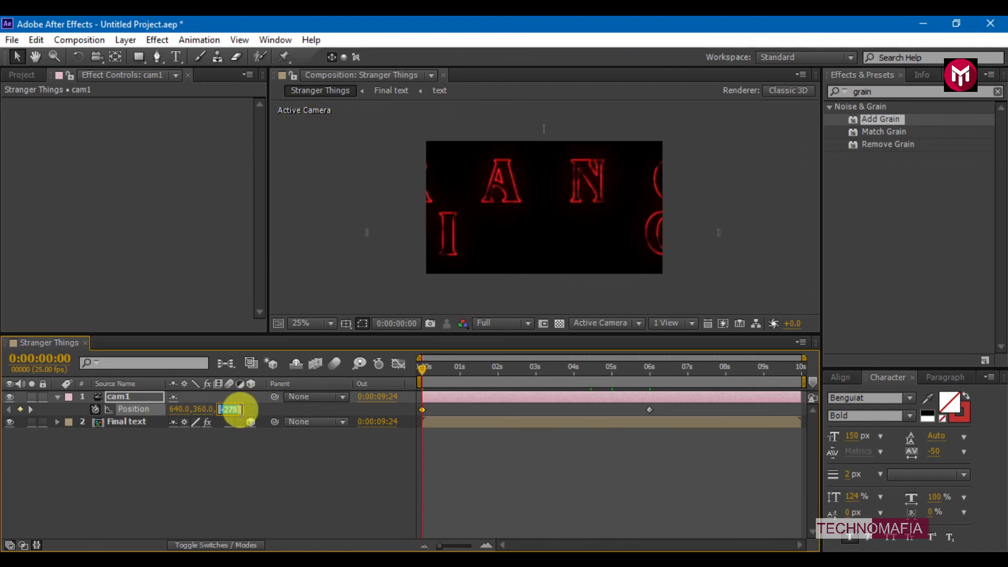
key(shift+Up)
key(shift+Up)
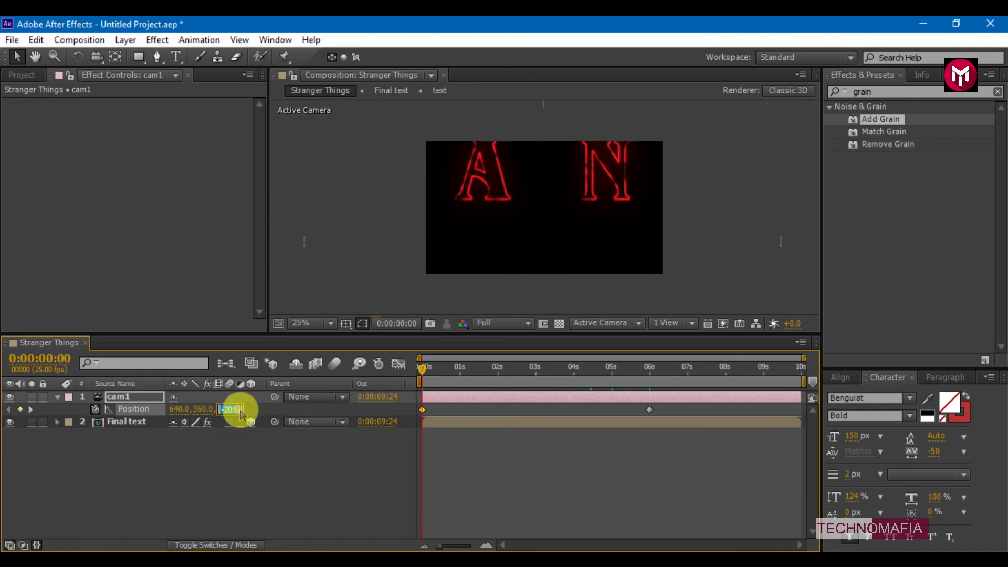
key(shift+Up)
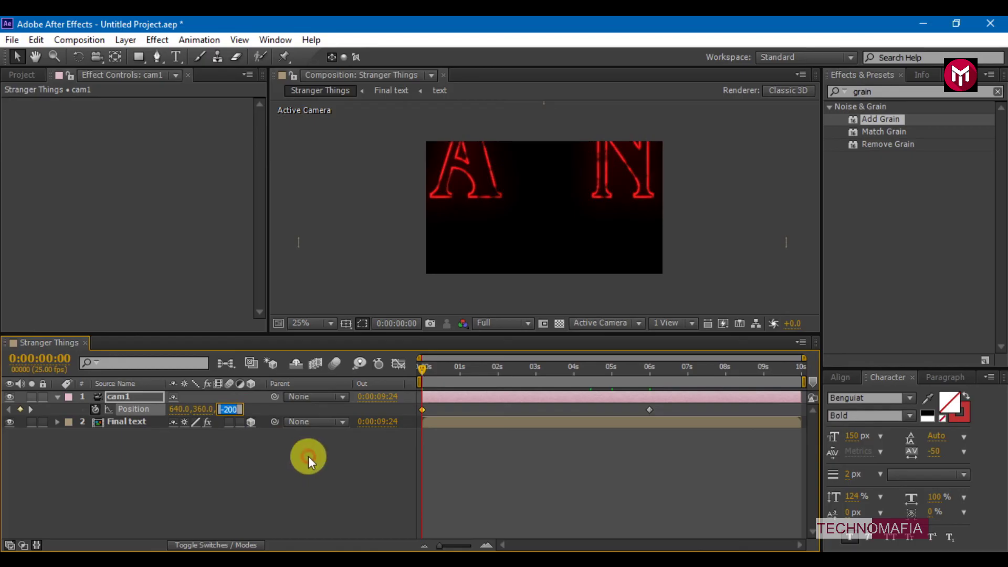
Set cam1's Z position at the 6s keyframe to -889
click(309, 456)
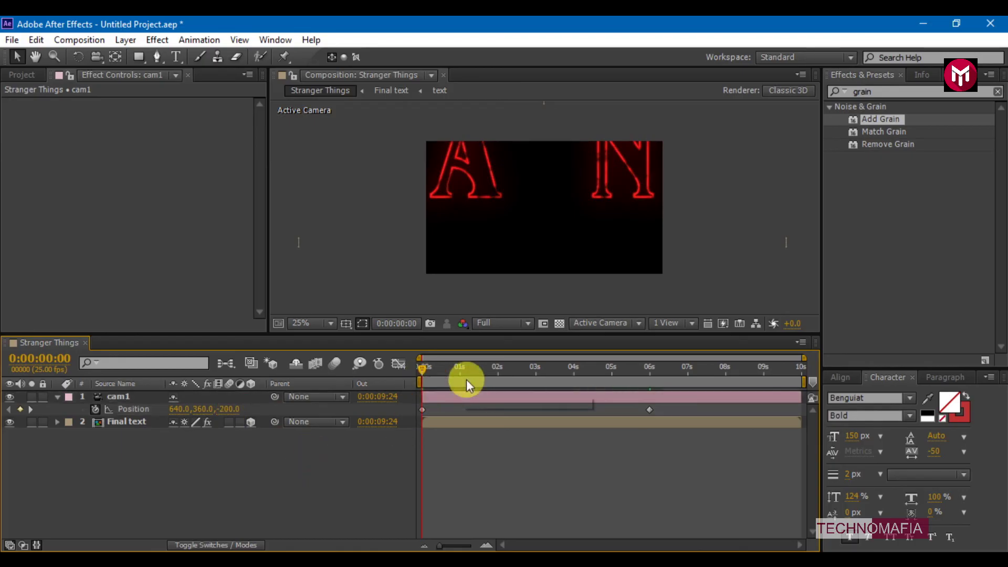
click(650, 368)
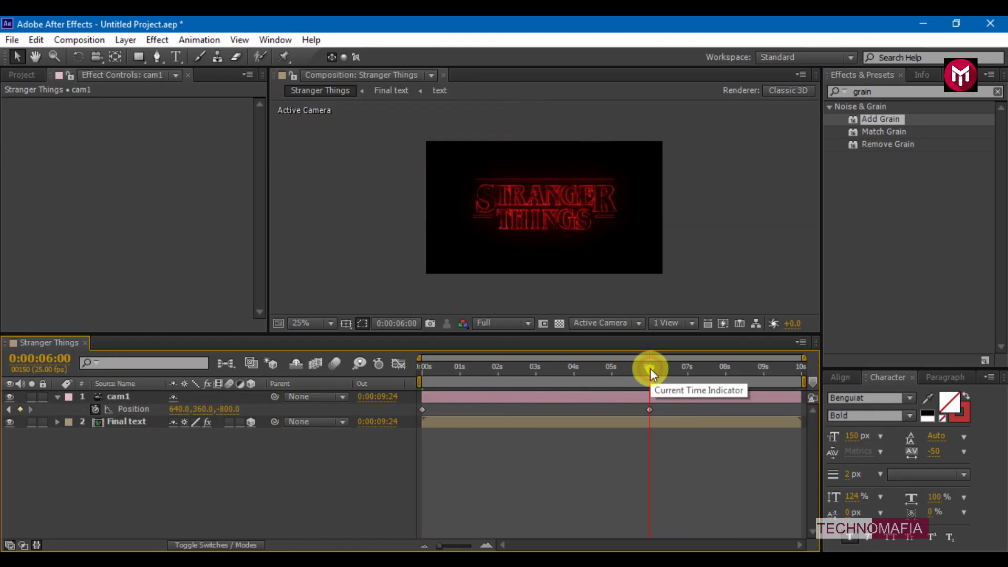
click(229, 409)
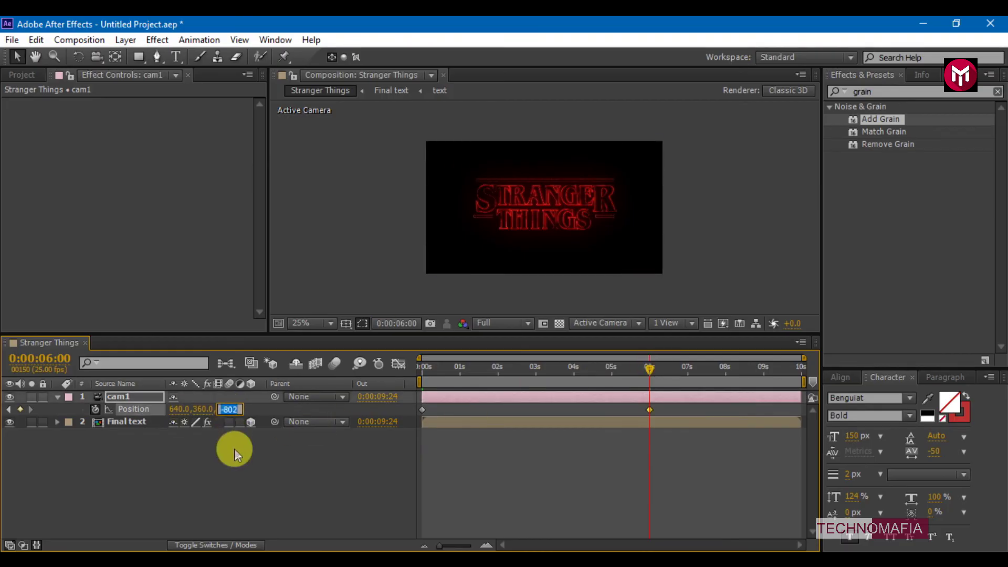
key(shift+Down)
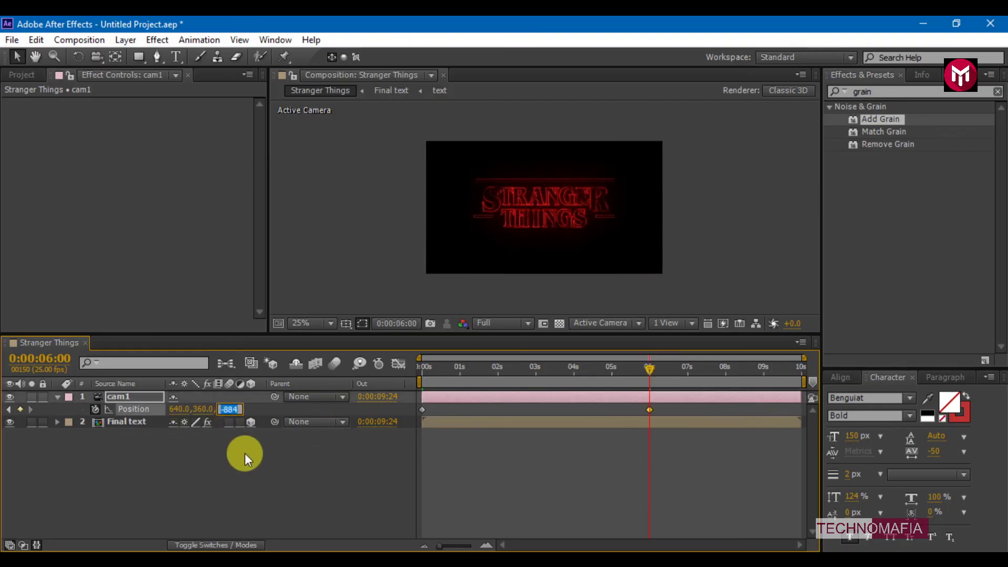
key(Down)
key(Down)
key(Down)
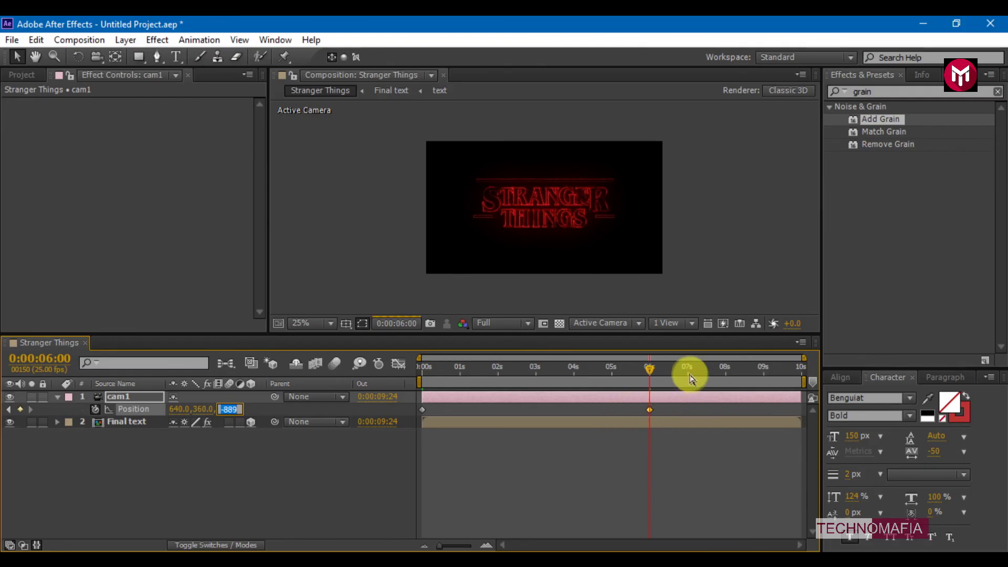
click(689, 369)
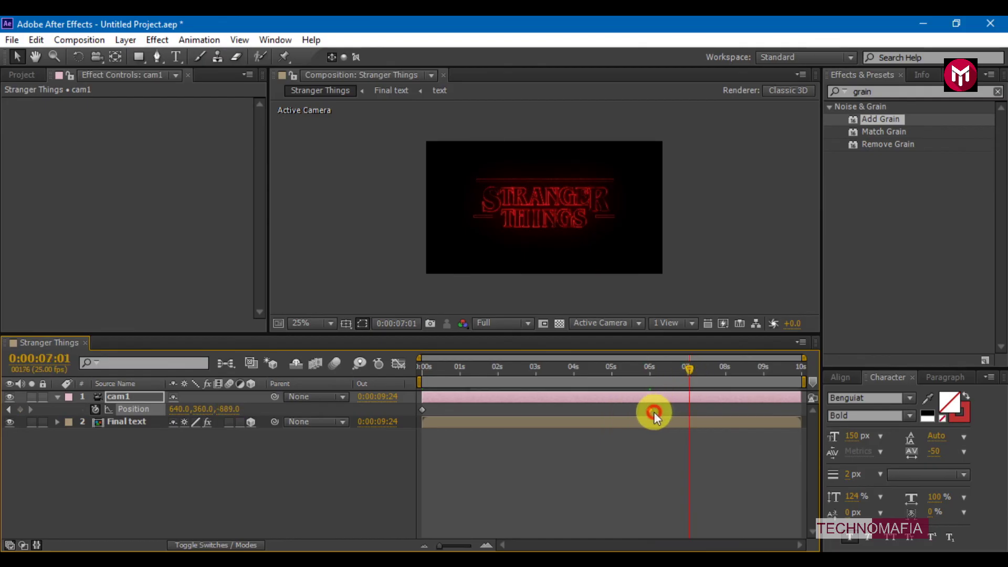
Move the ending keyframe to about 7s and return the playhead to 0s
click(674, 413)
click(690, 419)
click(426, 367)
right_click(92, 468)
Create a black solid named 'frame' and draw a rectangular mask on it
mouse_move(134, 484)
click(350, 352)
text(frame)
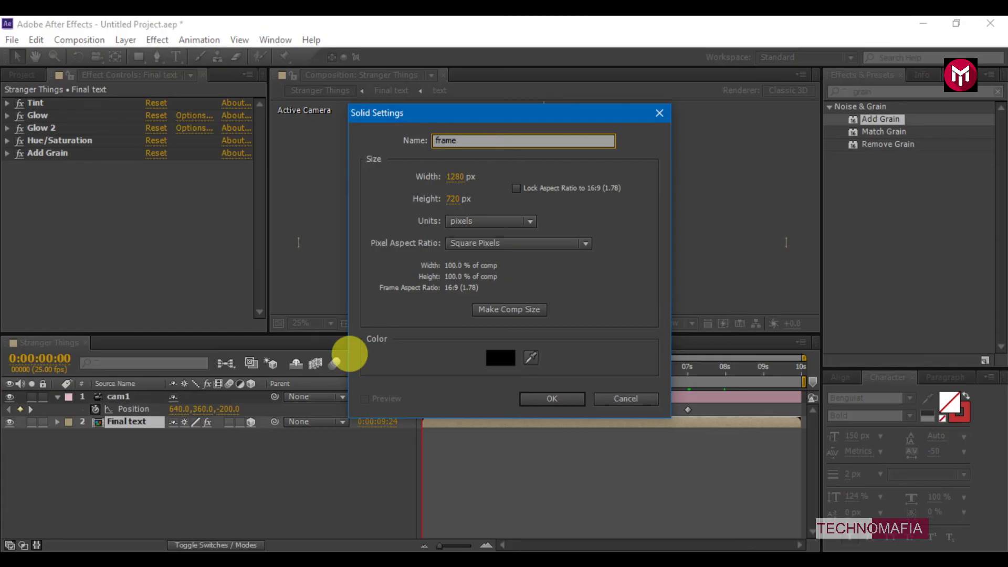
key(Return)
click(139, 57)
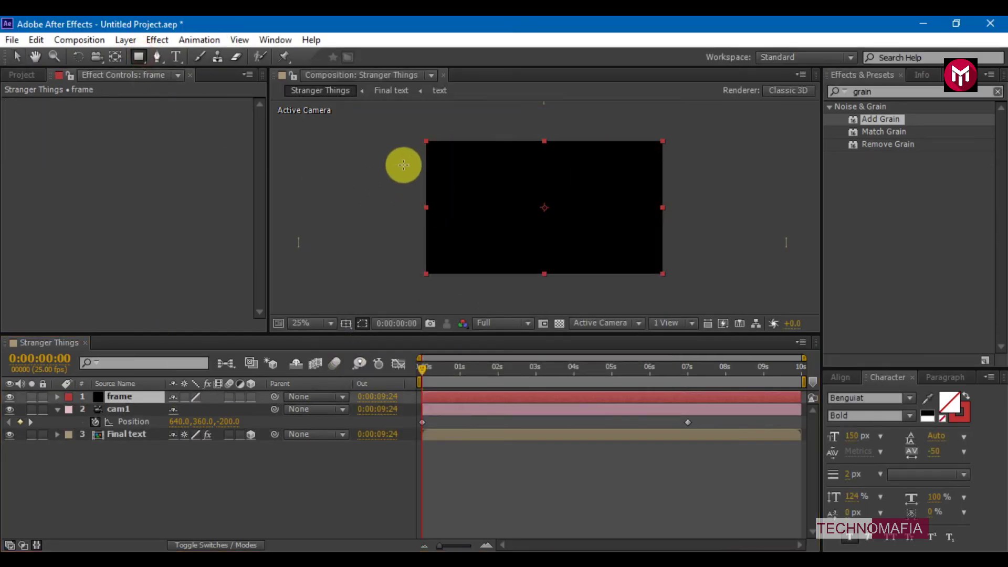
drag(403, 158, 688, 257)
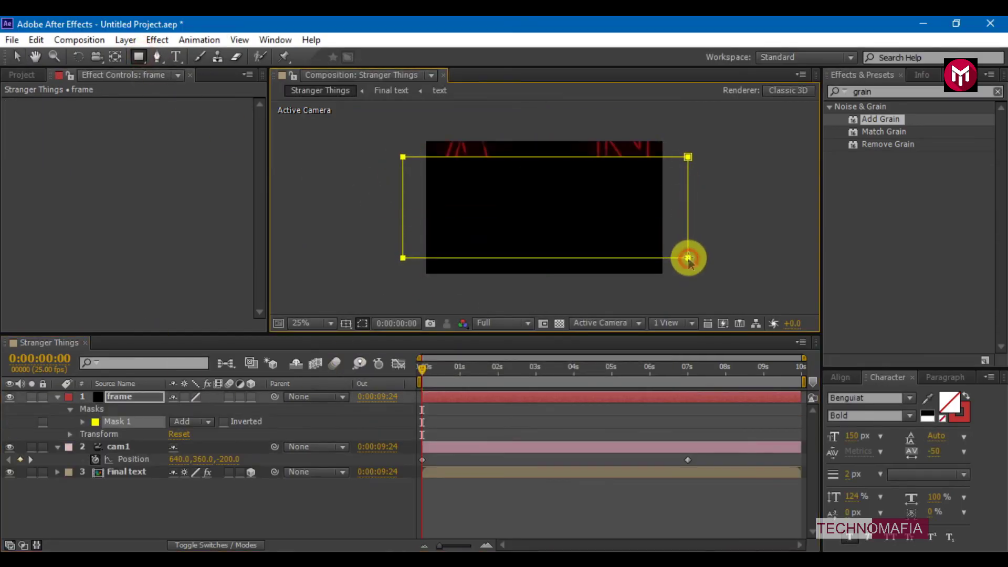
drag(471, 190, 471, 187)
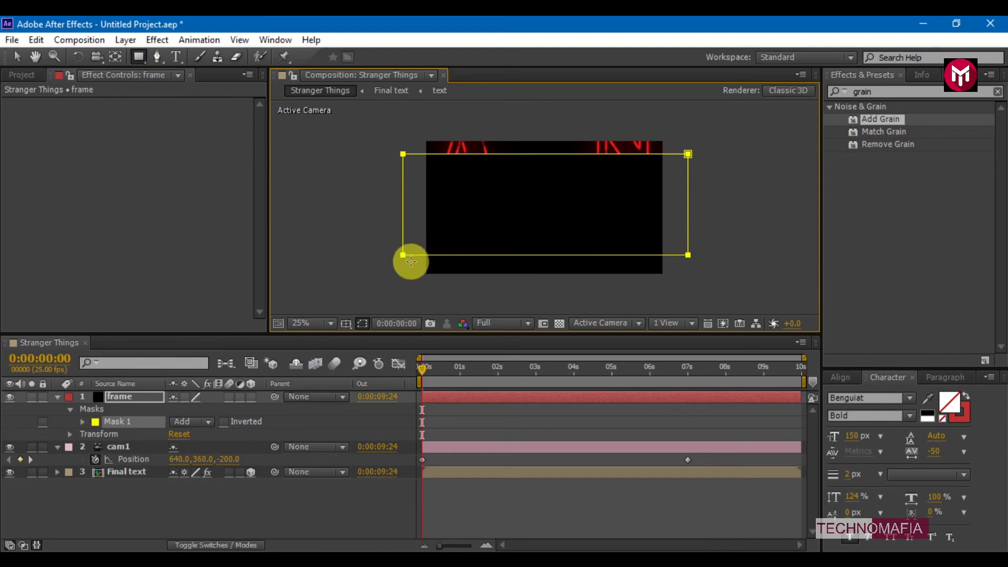
Set Mask 1's mode to Subtract so the title shows through
click(183, 422)
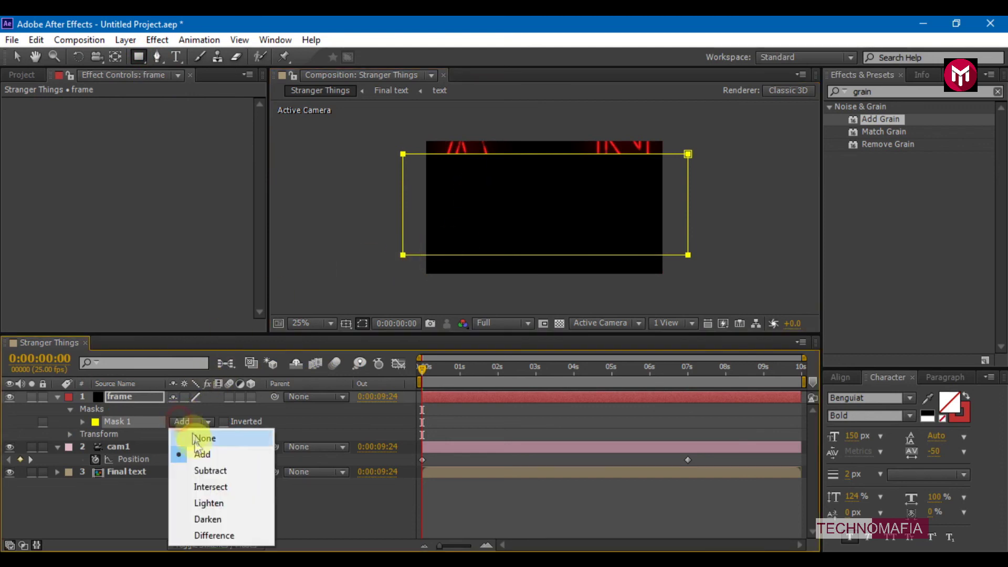
click(204, 470)
click(238, 531)
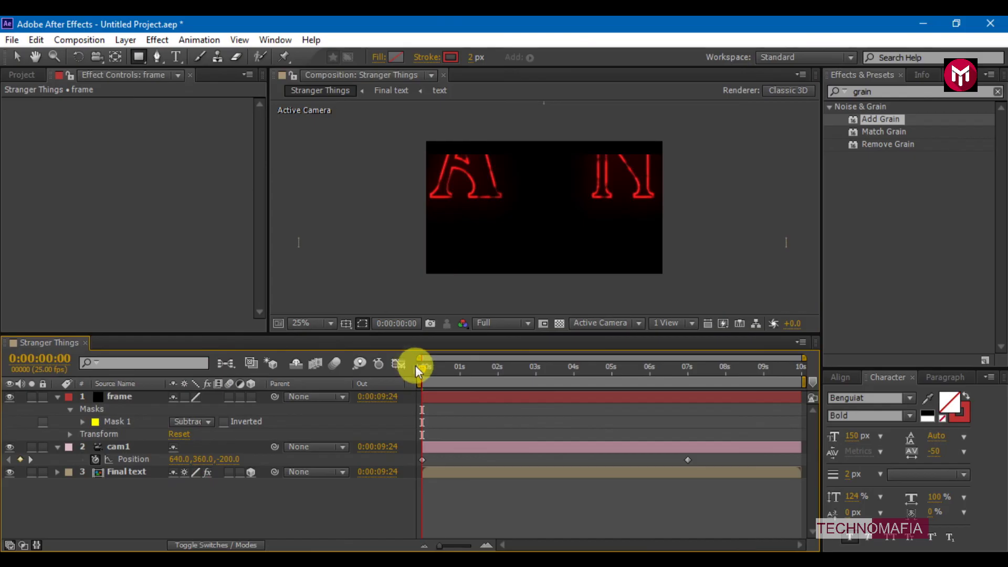
key(space)
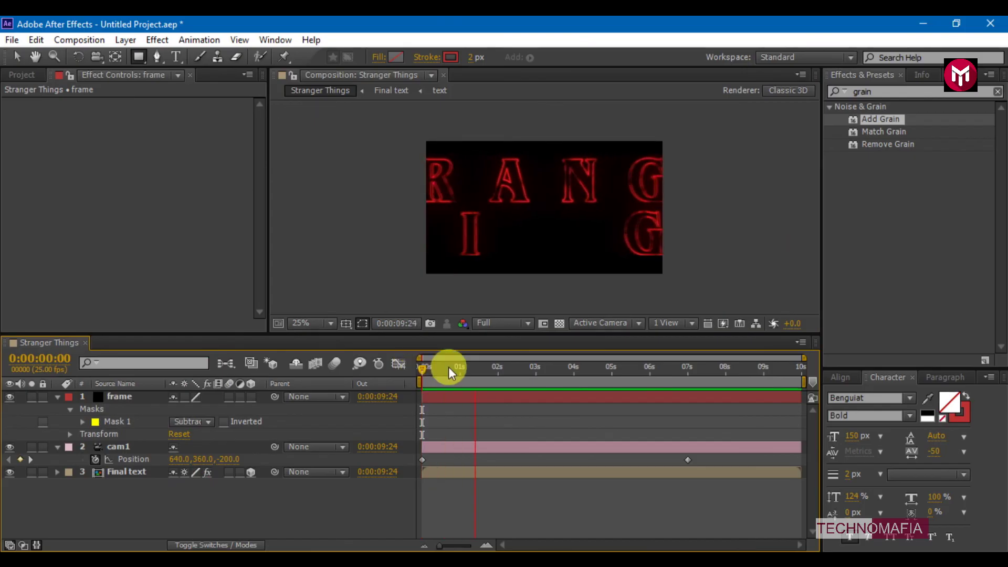